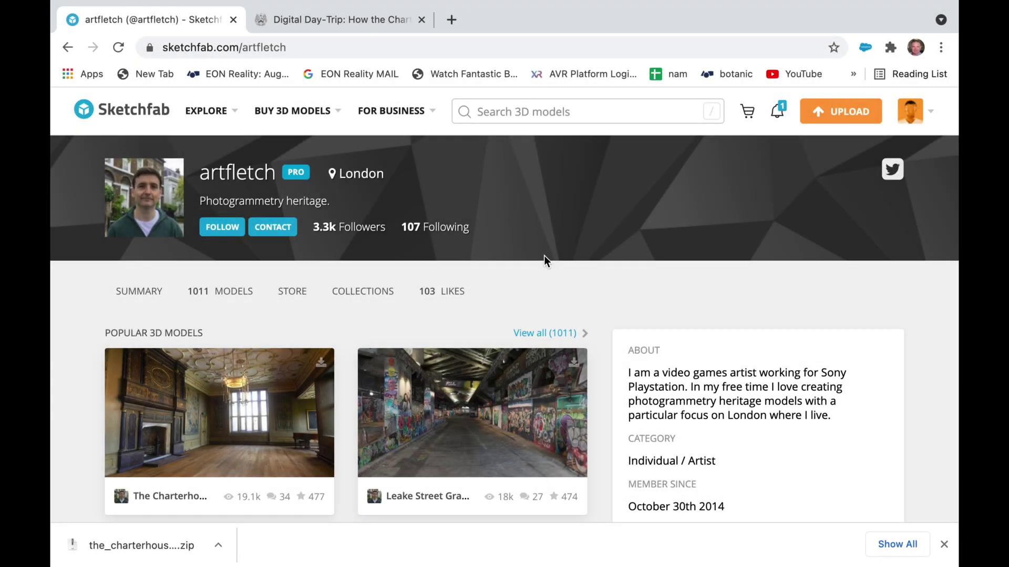
- Scroll through artfletch's model grid to locate The Charterhouse Great Chamber
{"action": "scroll", "coordinate": [544, 255], "scroll_direction": "down", "scroll_amount": 3}
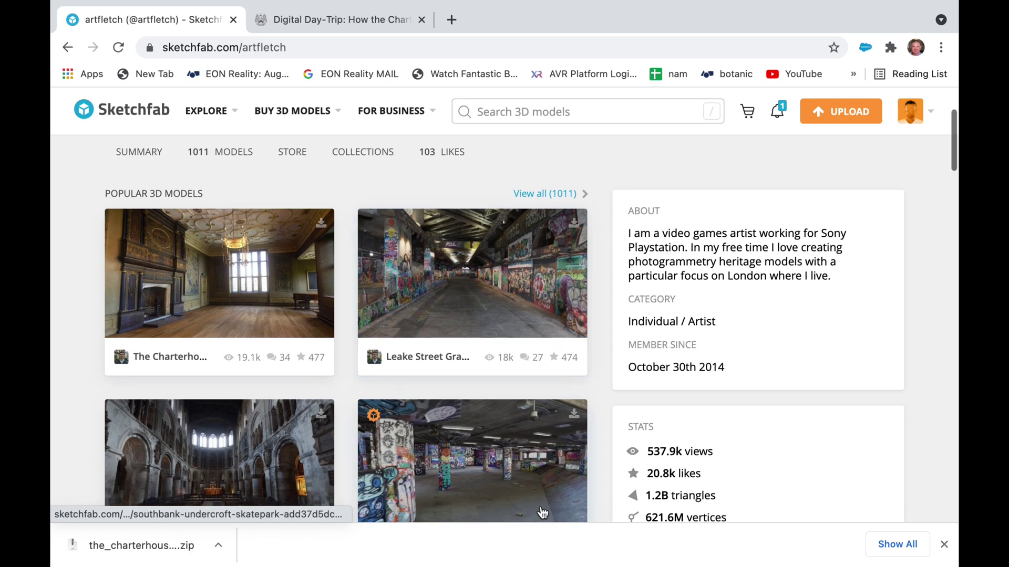
{"action": "scroll", "coordinate": [543, 514], "scroll_direction": "down", "scroll_amount": 2}
{"action": "scroll", "coordinate": [543, 513], "scroll_direction": "up", "scroll_amount": 5}
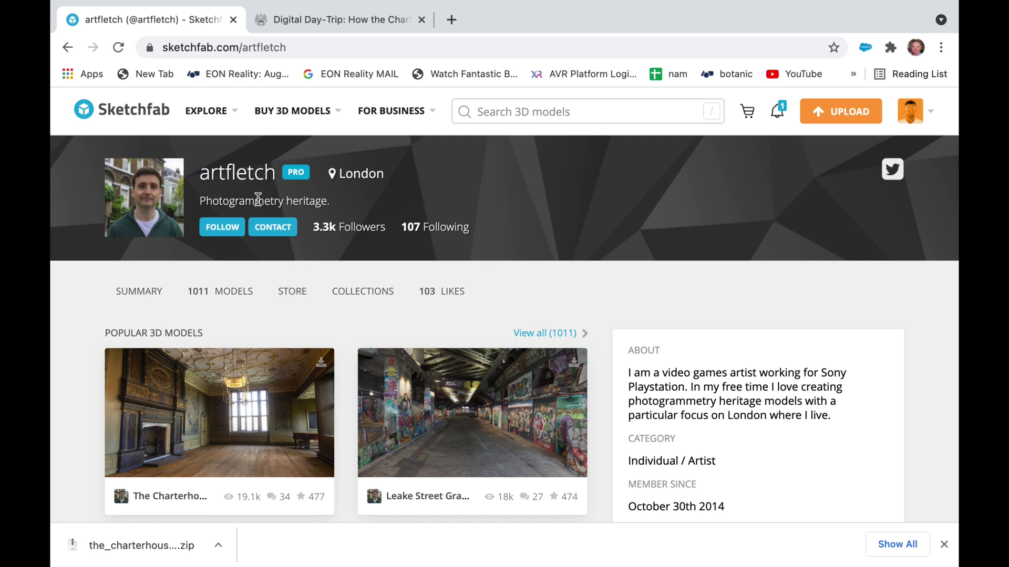
{"action": "scroll", "coordinate": [361, 435], "scroll_direction": "down", "scroll_amount": 3}
{"action": "scroll", "coordinate": [361, 434], "scroll_direction": "down", "scroll_amount": 2}
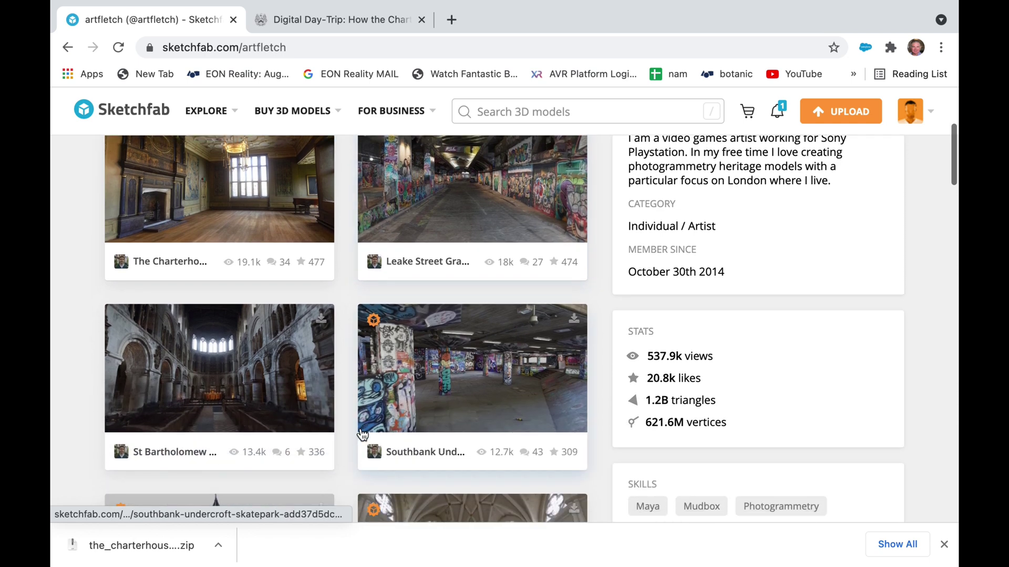
{"action": "scroll", "coordinate": [362, 435], "scroll_direction": "down", "scroll_amount": 2}
{"action": "scroll", "coordinate": [362, 435], "scroll_direction": "down", "scroll_amount": 1}
{"action": "scroll", "coordinate": [362, 435], "scroll_direction": "down", "scroll_amount": 2}
{"action": "scroll", "coordinate": [362, 435], "scroll_direction": "down", "scroll_amount": 1}
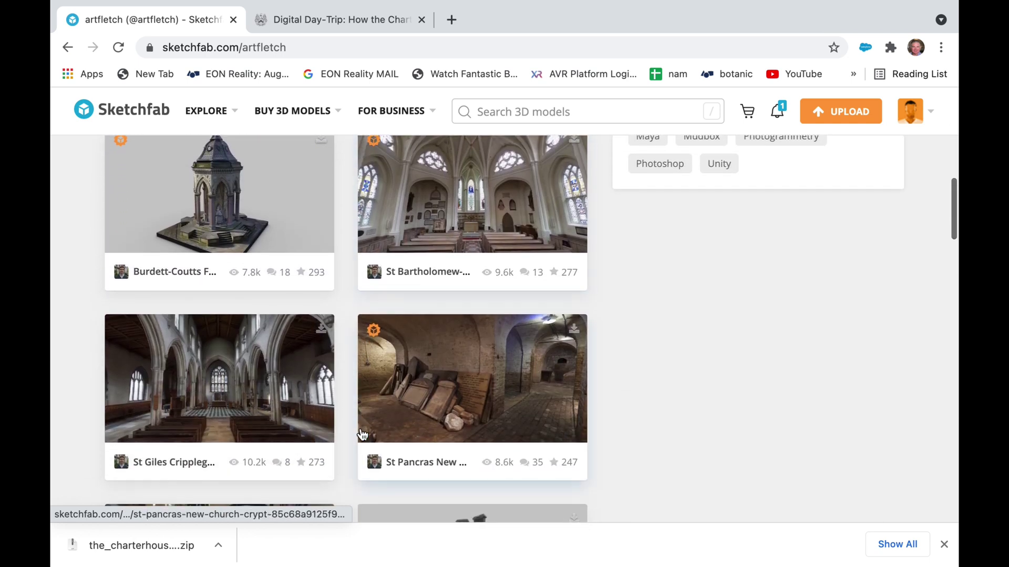
{"action": "scroll", "coordinate": [362, 435], "scroll_direction": "down", "scroll_amount": 2}
{"action": "scroll", "coordinate": [362, 434], "scroll_direction": "down", "scroll_amount": 3}
{"action": "scroll", "coordinate": [361, 434], "scroll_direction": "down", "scroll_amount": 2}
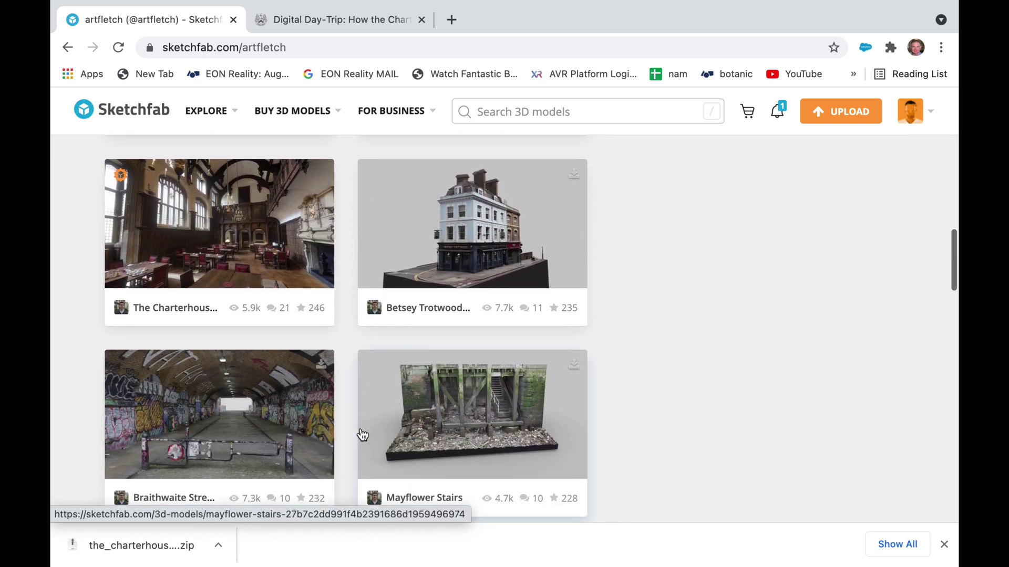
{"action": "scroll", "coordinate": [362, 434], "scroll_direction": "down", "scroll_amount": 3}
{"action": "scroll", "coordinate": [361, 434], "scroll_direction": "up", "scroll_amount": 10}
{"action": "scroll", "coordinate": [361, 433], "scroll_direction": "up", "scroll_amount": 10}
{"action": "scroll", "coordinate": [360, 433], "scroll_direction": "up", "scroll_amount": 1}
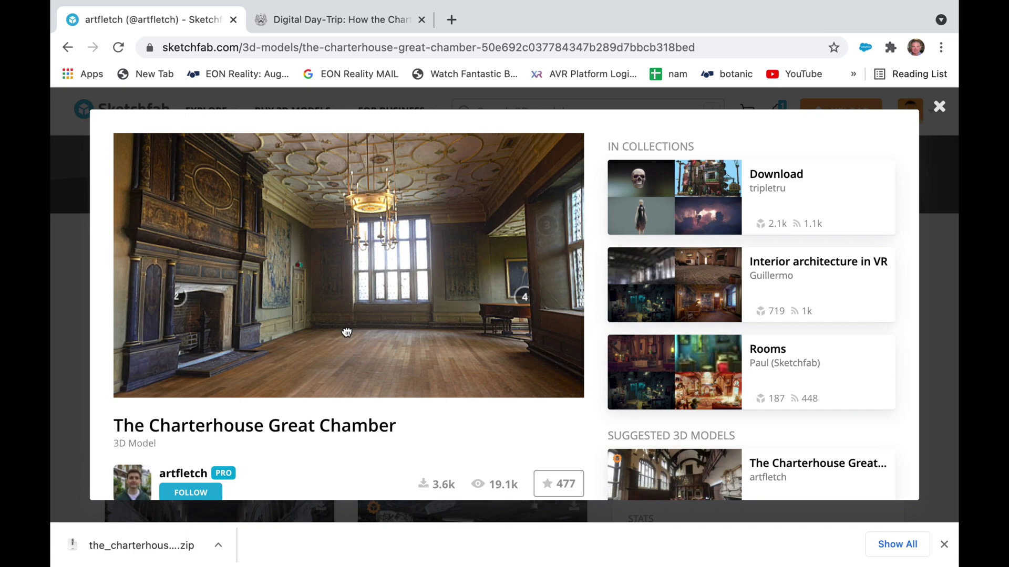
- Download The Charterhouse Great Chamber in Sketchfab's autoconverted glTF format
{"action": "mouse_move", "coordinate": [347, 332]}
{"action": "left_mouse_down"}
{"action": "mouse_move", "coordinate": [186, 336]}
{"action": "mouse_move", "coordinate": [405, 342]}
{"action": "left_mouse_up"}
{"action": "scroll", "coordinate": [329, 417], "scroll_direction": "down", "scroll_amount": 3}
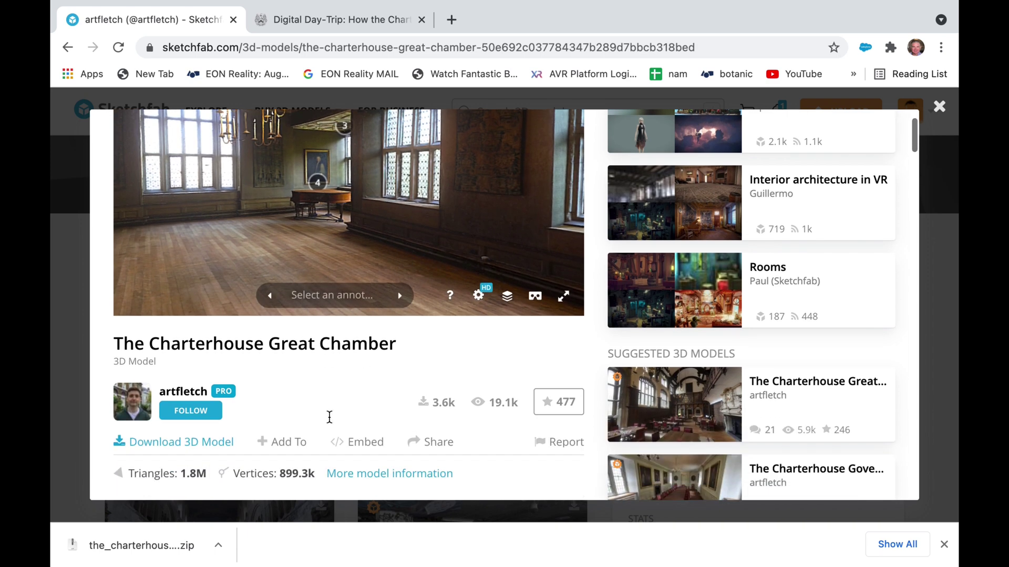
{"action": "scroll", "coordinate": [330, 417], "scroll_direction": "down", "scroll_amount": 1}
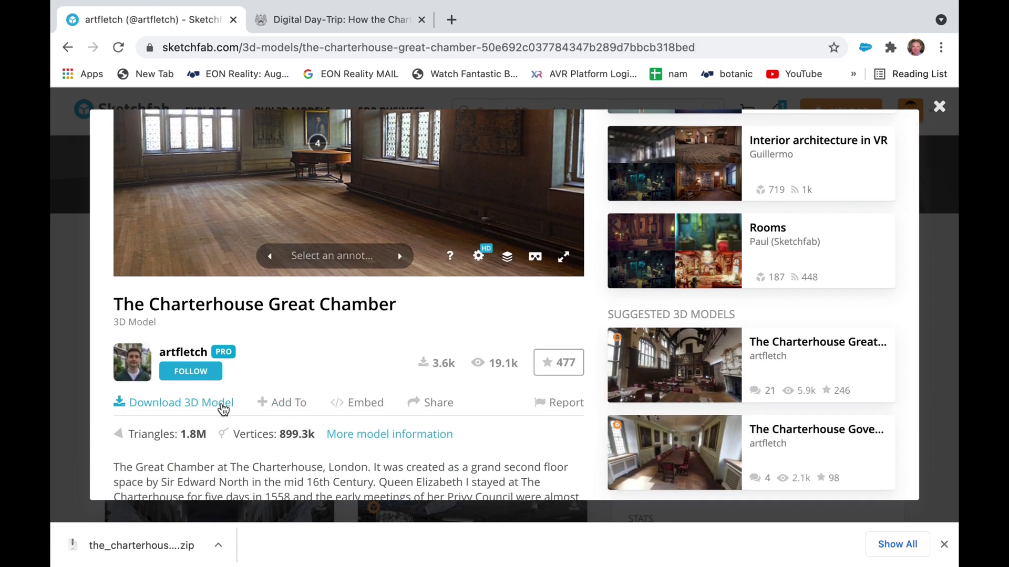
{"action": "left_click", "coordinate": [223, 408]}
{"action": "scroll", "coordinate": [517, 418], "scroll_direction": "down", "scroll_amount": 5}
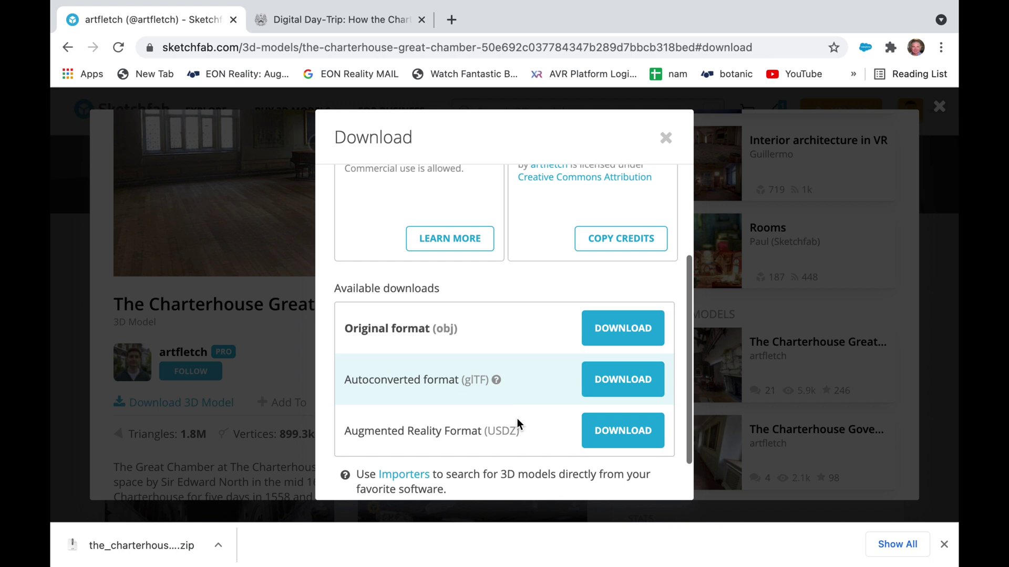
{"action": "scroll", "coordinate": [517, 419], "scroll_direction": "down", "scroll_amount": 1}
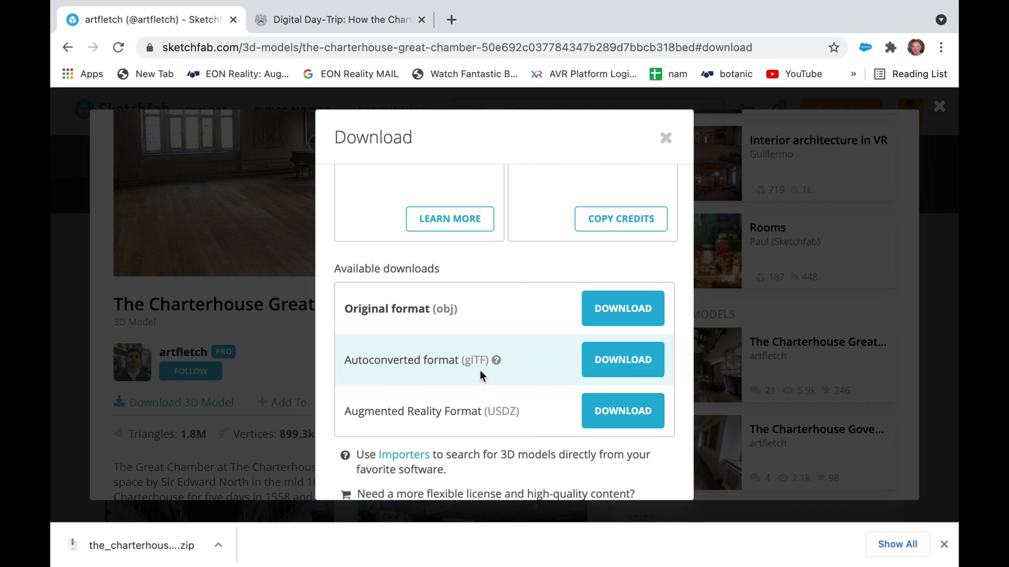
{"action": "left_click", "coordinate": [619, 364]}
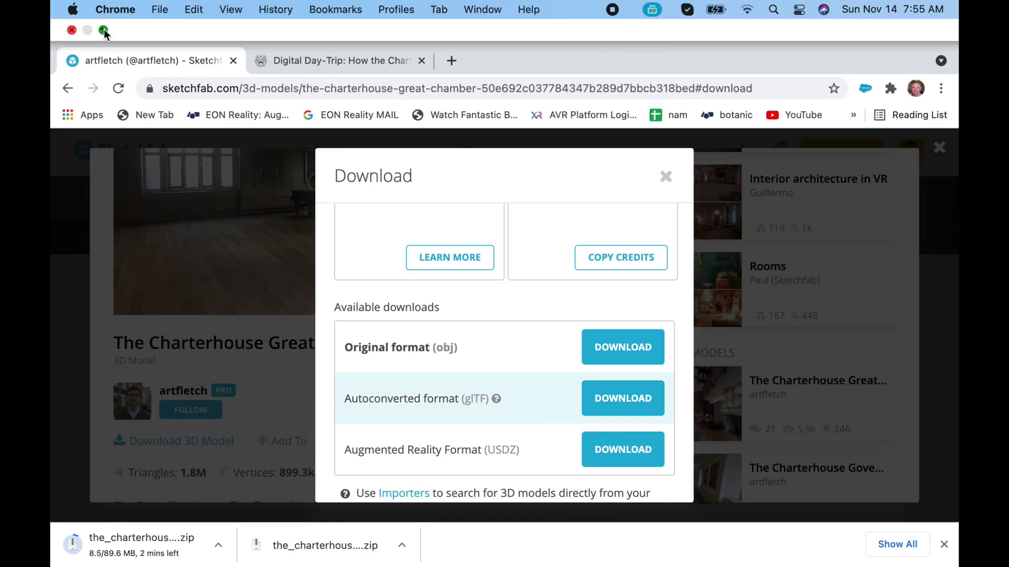
- Exit full screen, minimize Sketchfab, and go to EON-XR's Import 3D Asset page
{"action": "left_click", "coordinate": [104, 29]}
{"action": "left_click", "coordinate": [435, 66]}
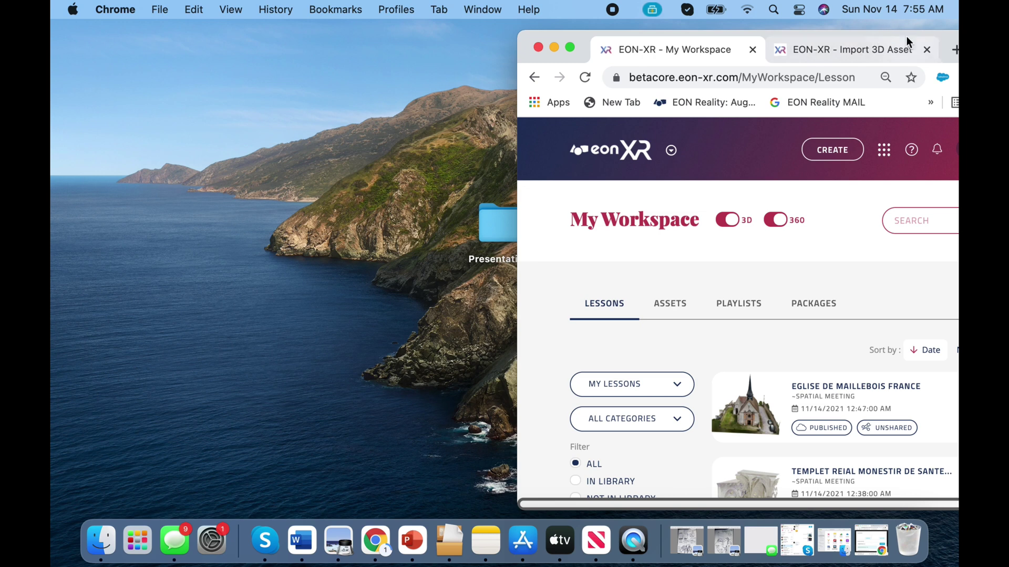
{"action": "left_click_drag", "start_coordinate": [906, 36], "coordinate": [623, 20]}
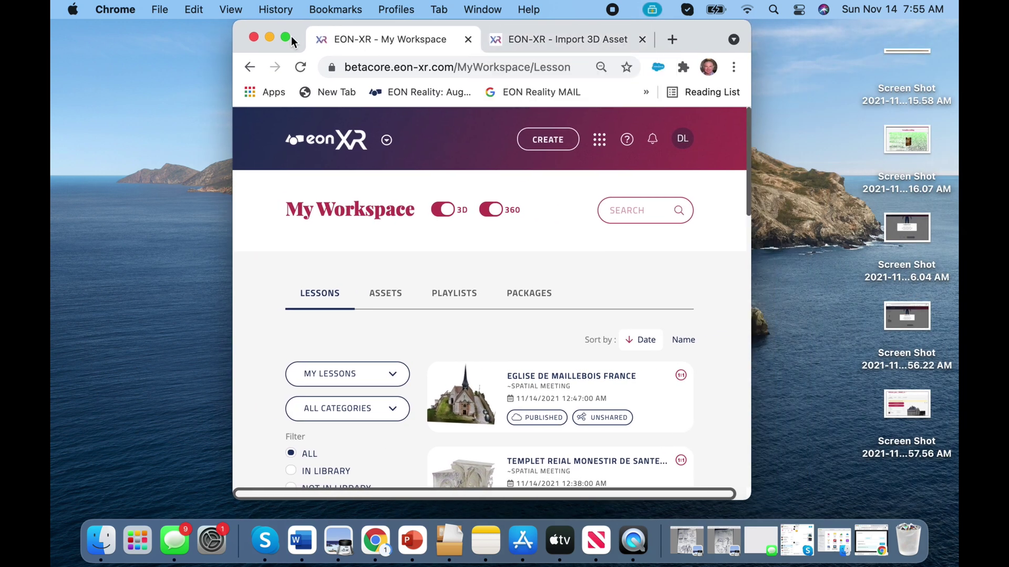
{"action": "left_click", "coordinate": [598, 146]}
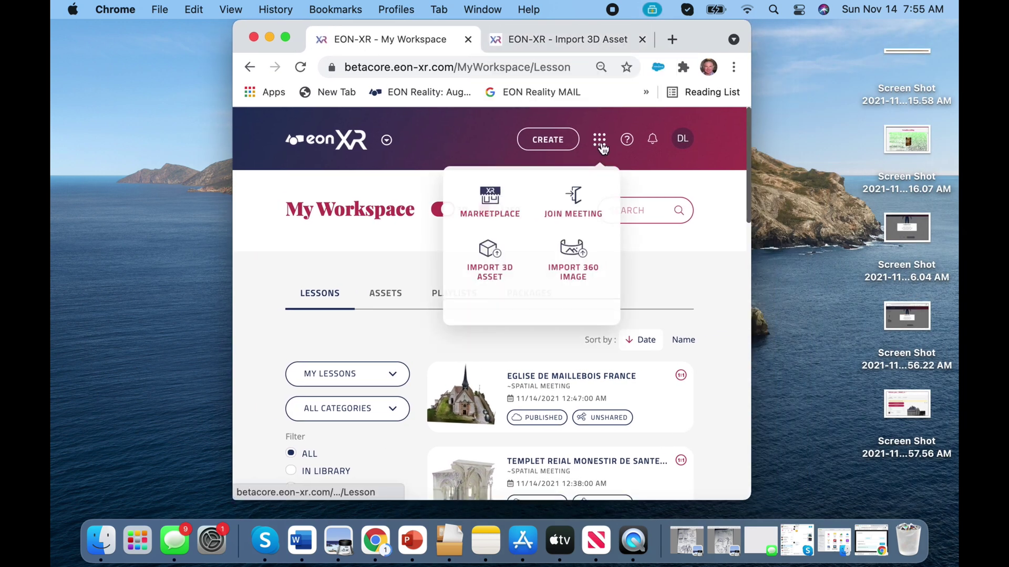
{"action": "left_click", "coordinate": [496, 263]}
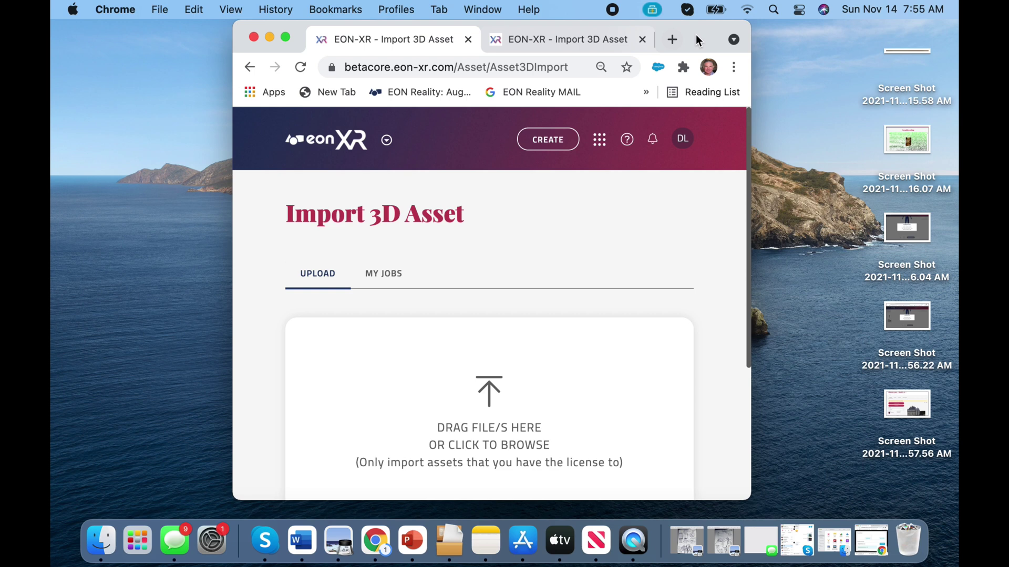
{"action": "left_click_drag", "start_coordinate": [698, 33], "coordinate": [875, 36]}
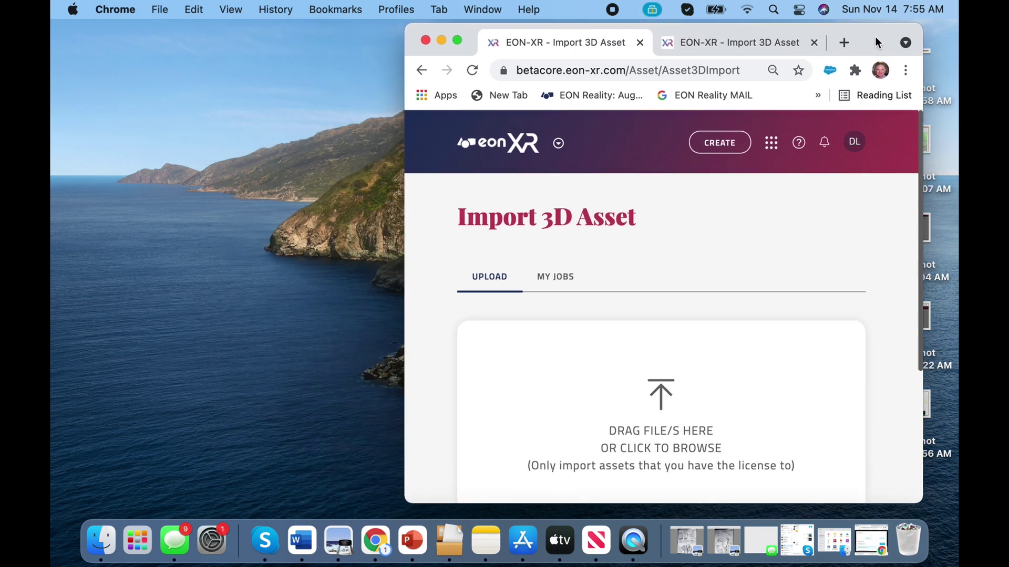
- Drag the_charterhouse_great_chamber.zip from Finder's Downloads into the EON-XR import area
{"action": "left_click", "coordinate": [101, 539]}
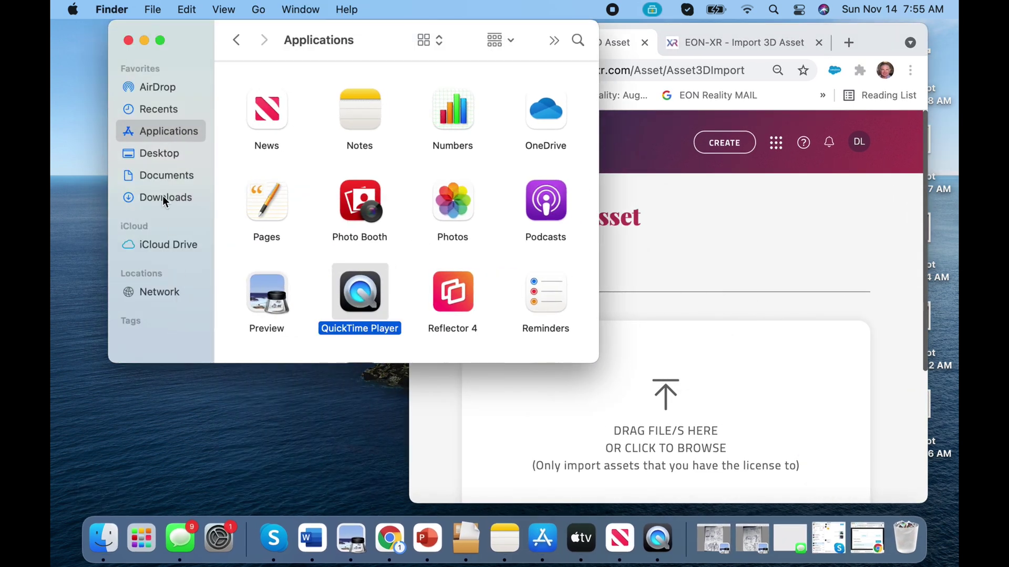
{"action": "left_click", "coordinate": [162, 197]}
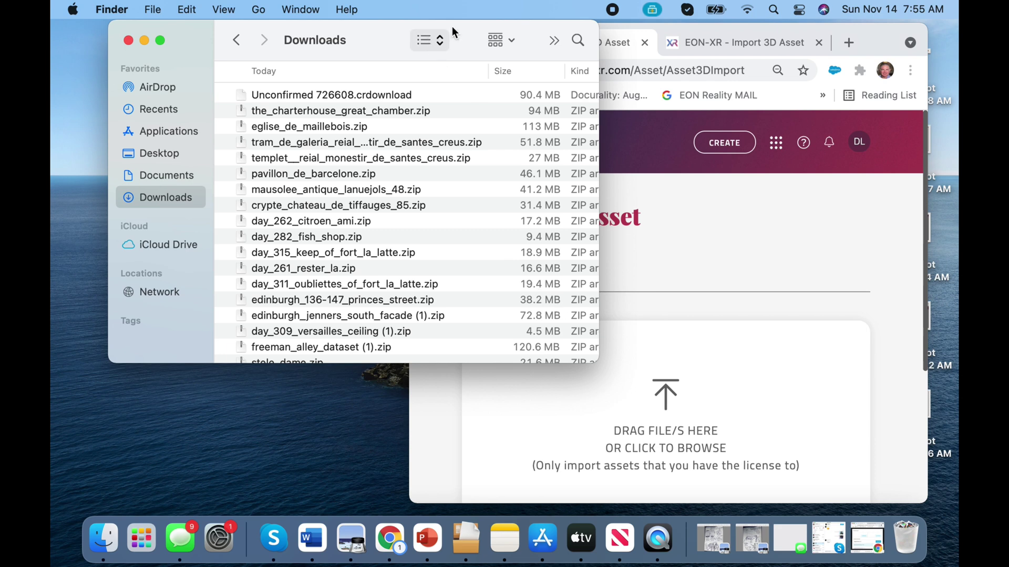
{"action": "left_click_drag", "start_coordinate": [524, 39], "coordinate": [336, 66]}
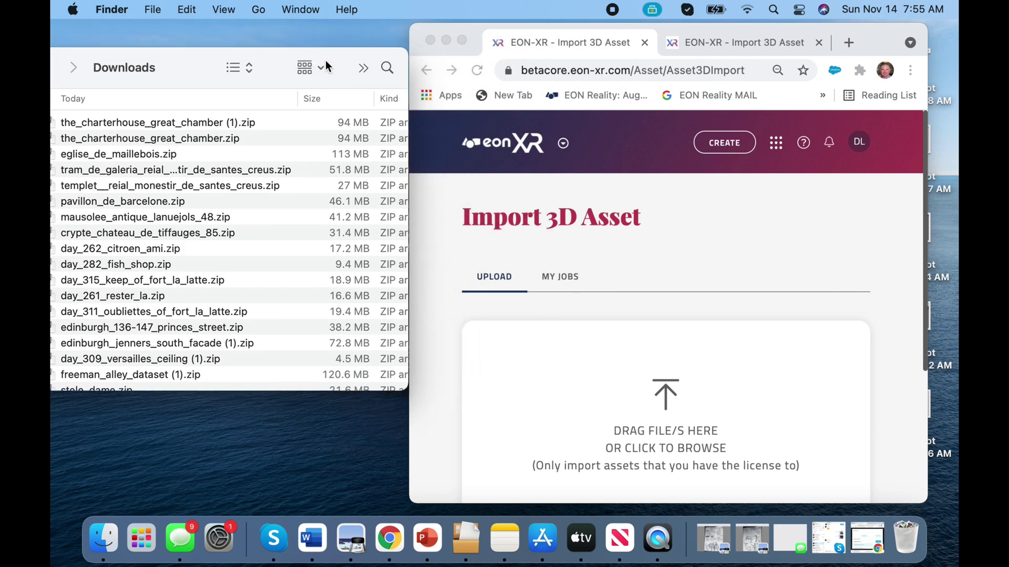
{"action": "left_click", "coordinate": [208, 138]}
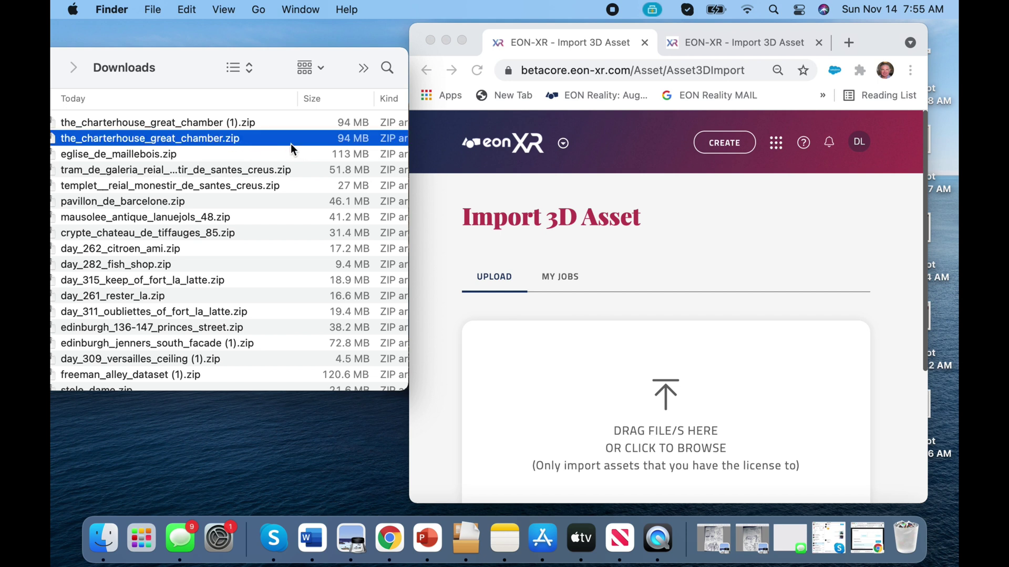
{"action": "left_click_drag", "start_coordinate": [292, 143], "coordinate": [704, 409]}
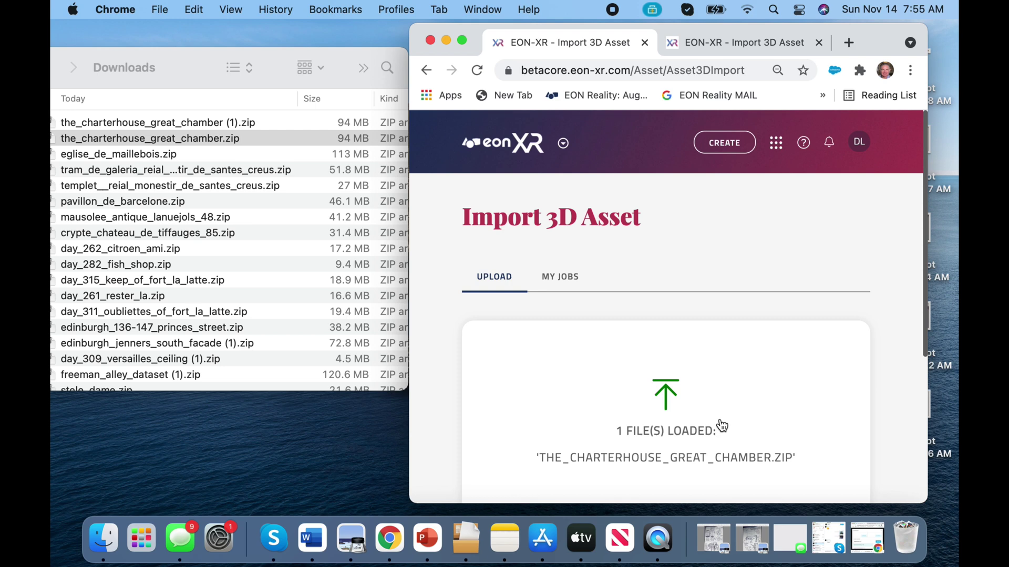
{"action": "left_click", "coordinate": [460, 43]}
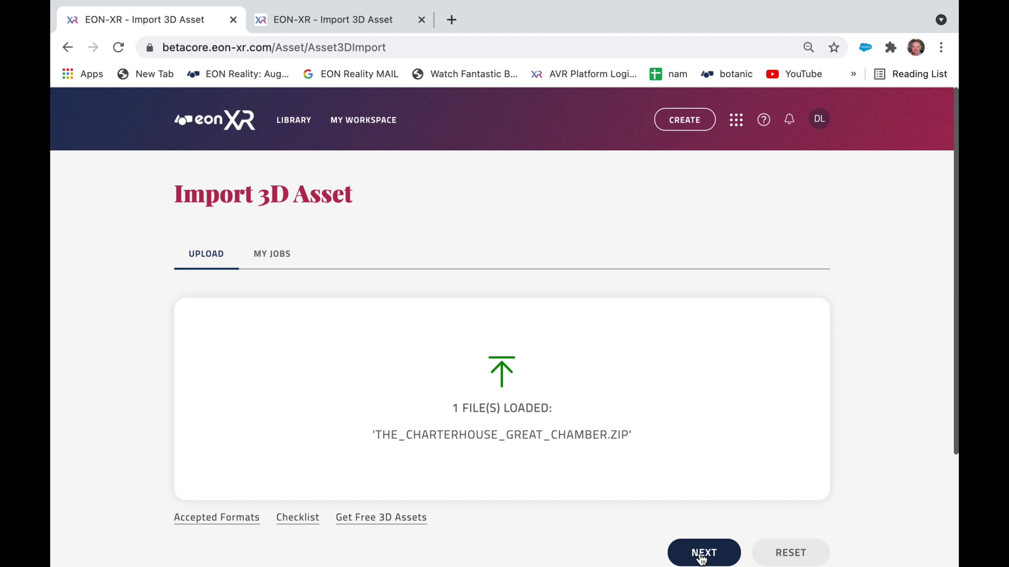
- Unzip and convert the chamber to GLB, categorise it as 3D SCANS, and start uploading
{"action": "left_click", "coordinate": [703, 556]}
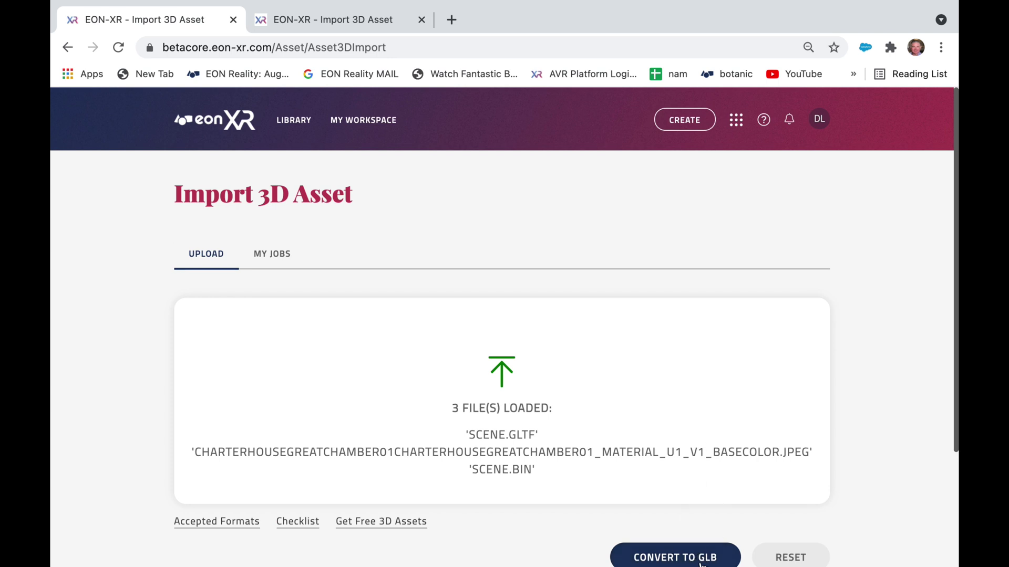
{"action": "scroll", "coordinate": [945, 420], "scroll_direction": "down", "scroll_amount": 2}
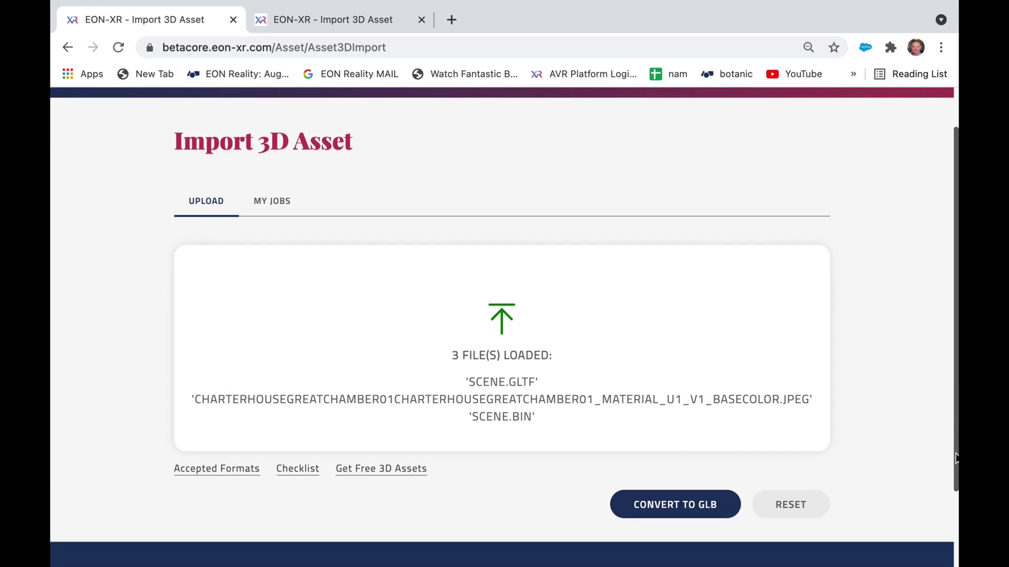
{"action": "left_click", "coordinate": [697, 507]}
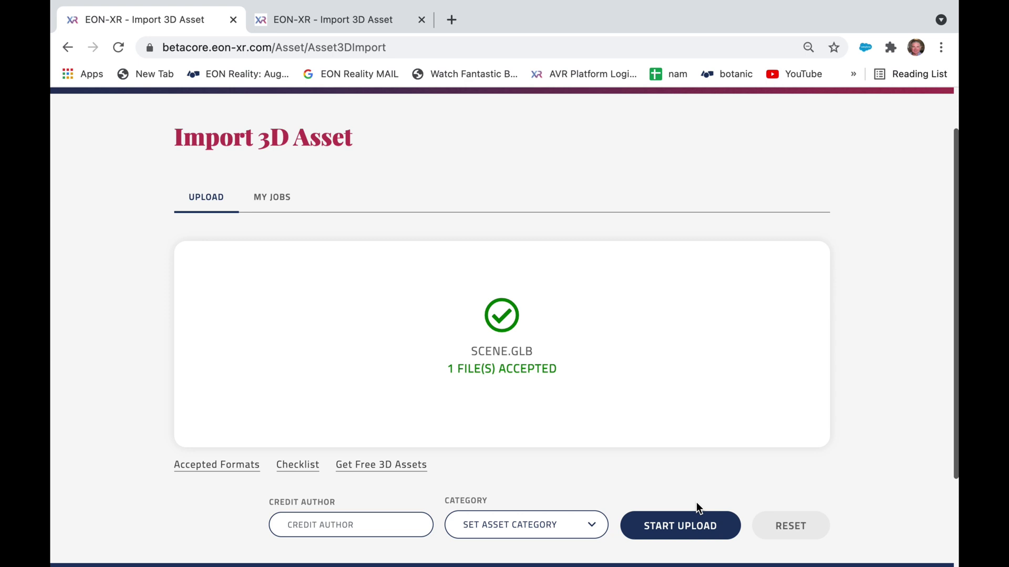
{"action": "left_click", "coordinate": [597, 527]}
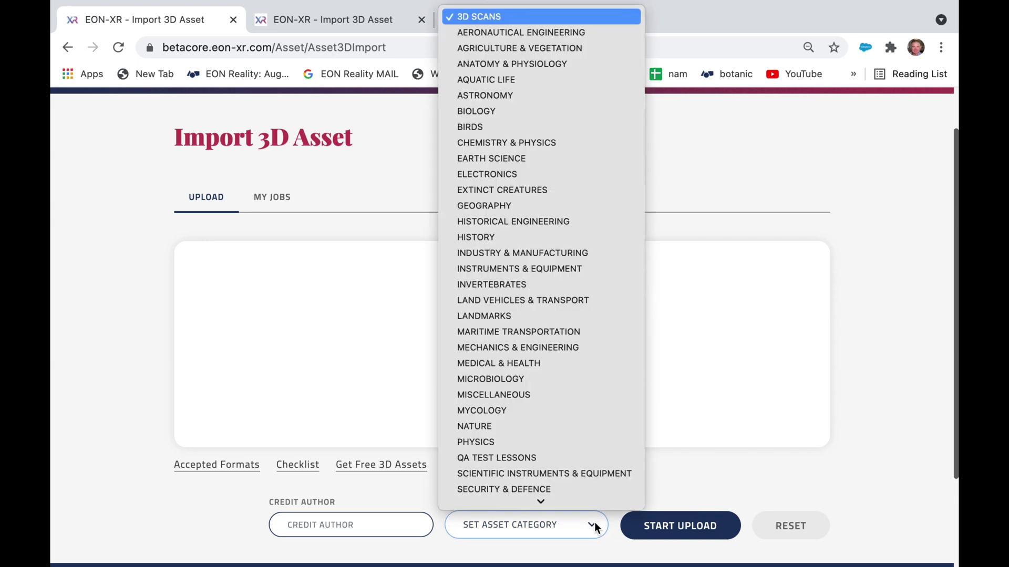
{"action": "left_click", "coordinate": [493, 20]}
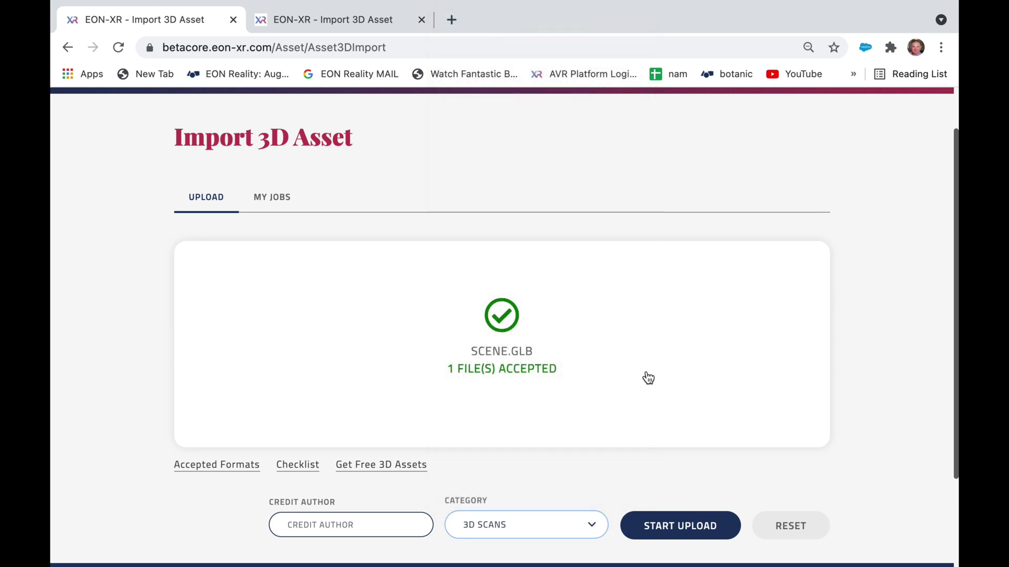
{"action": "left_click", "coordinate": [660, 527]}
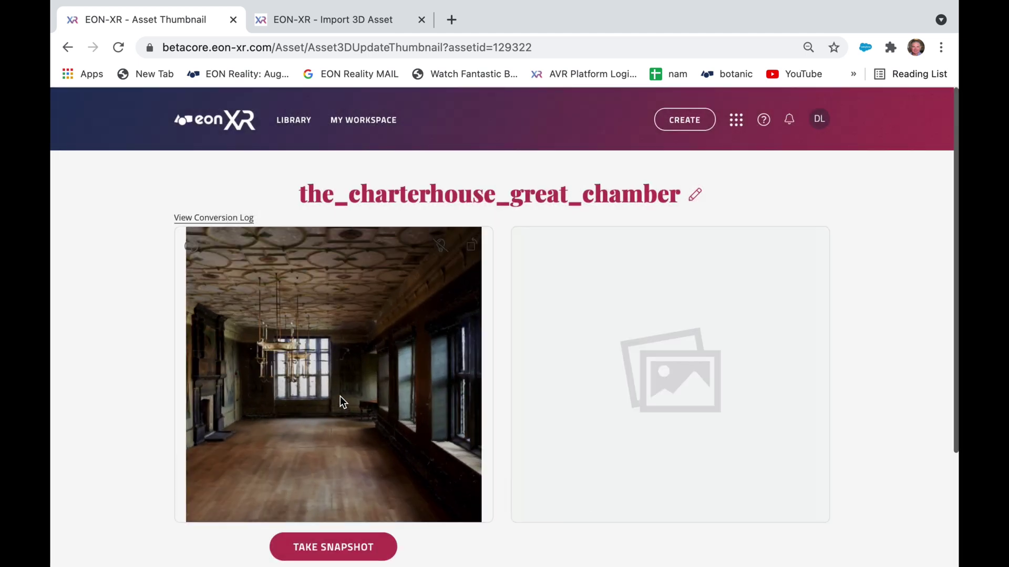
- Snapshot an unlit, chandelier-centred room view and make it the asset thumbnail
{"action": "scroll", "coordinate": [340, 396], "scroll_direction": "up", "scroll_amount": 1}
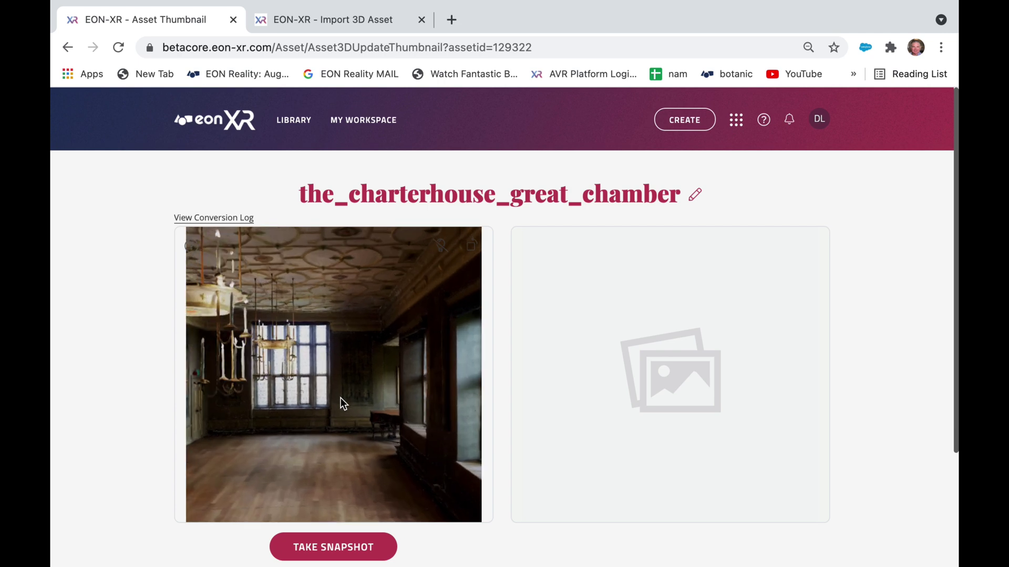
{"action": "scroll", "coordinate": [342, 398], "scroll_direction": "up", "scroll_amount": 3}
{"action": "left_click_drag", "start_coordinate": [351, 398], "coordinate": [362, 400]}
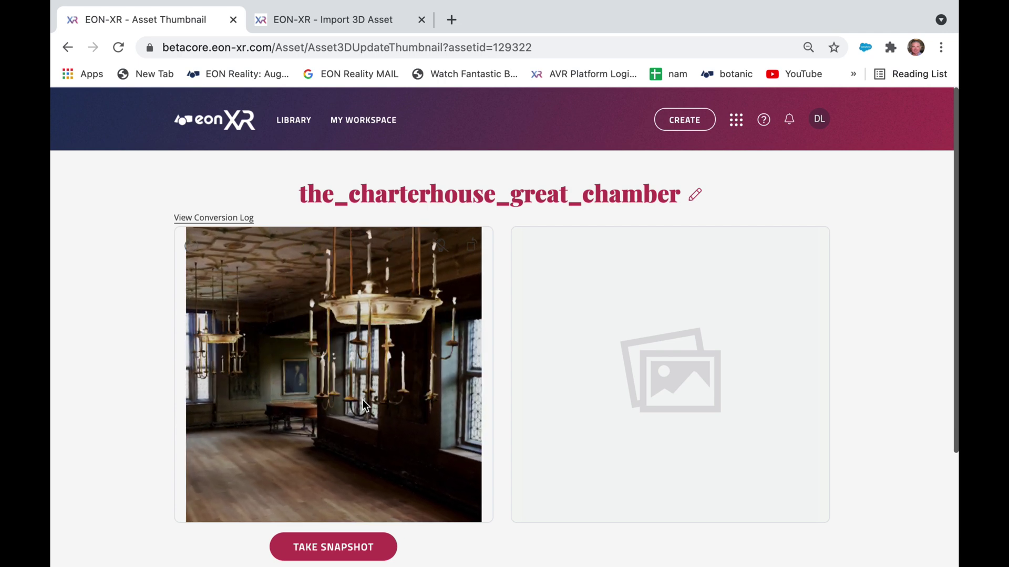
{"action": "left_click", "coordinate": [441, 247]}
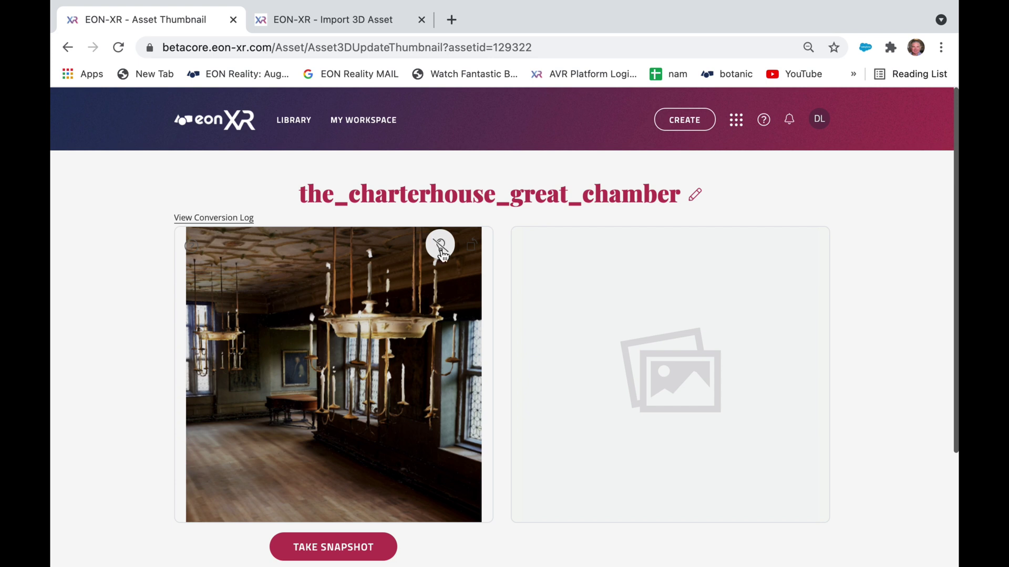
{"action": "left_click", "coordinate": [367, 550]}
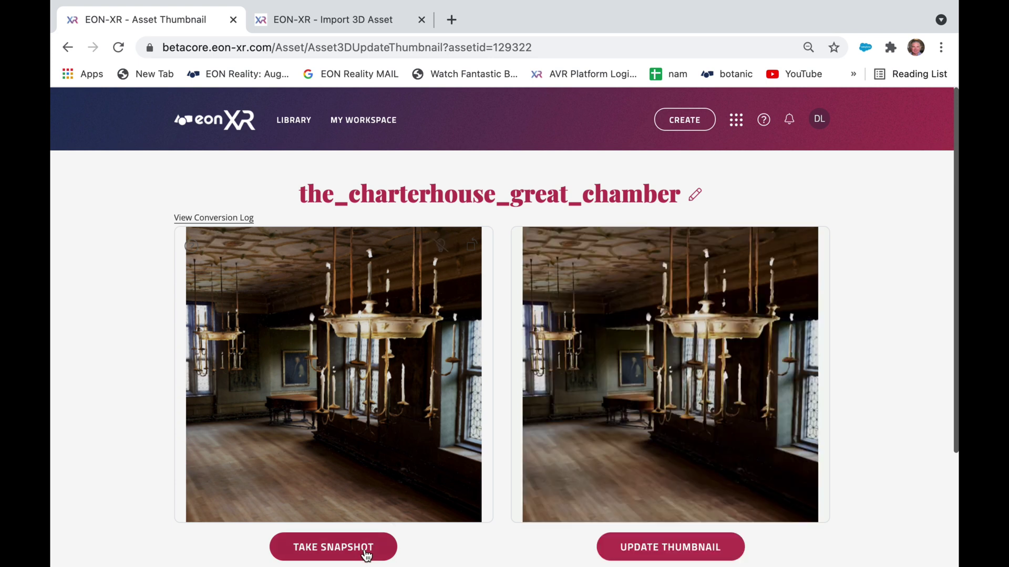
{"action": "left_click", "coordinate": [646, 558]}
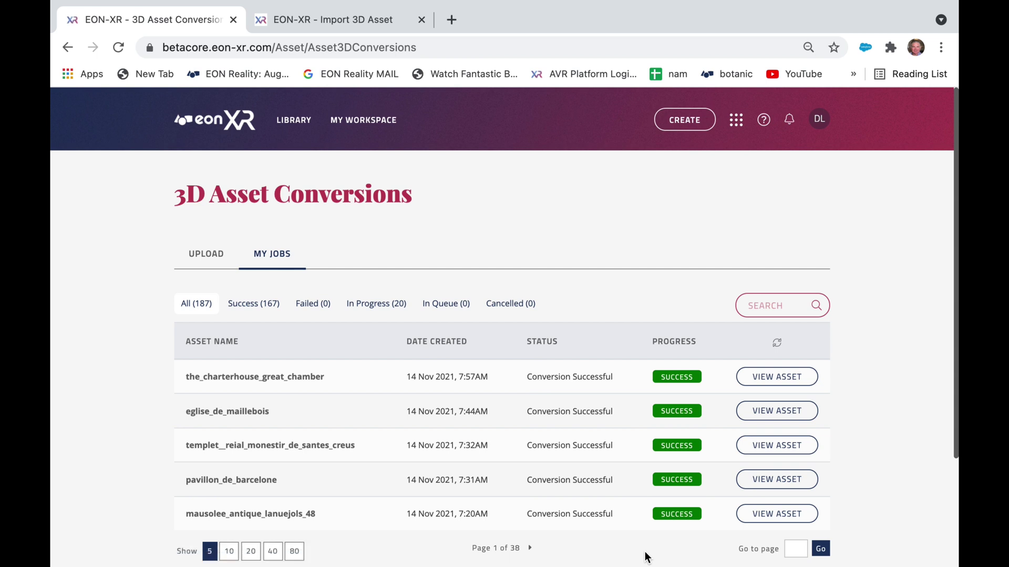
- View the charterhouse asset from My Jobs and choose 'Set it now' for 1:1 scale
{"action": "left_click", "coordinate": [760, 382]}
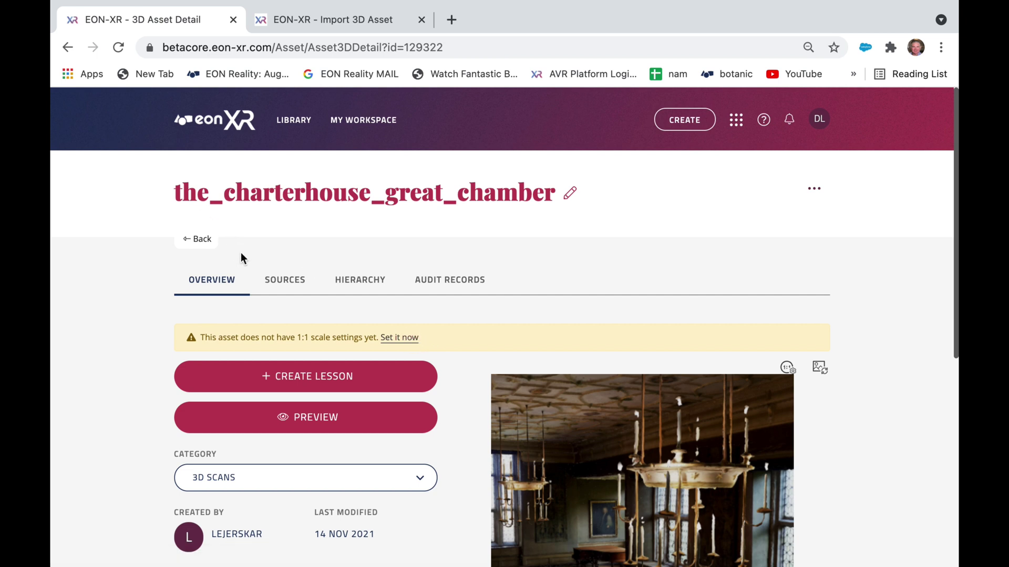
{"action": "left_click", "coordinate": [402, 338]}
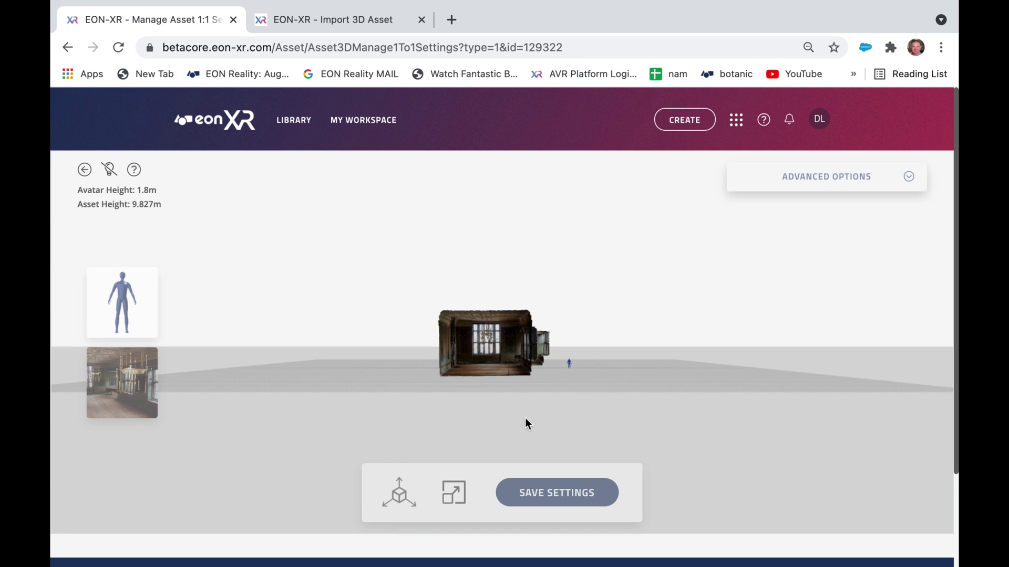
- Drag the height slider to scale the chamber from 9.827 m to 3.941 m
{"action": "left_click", "coordinate": [454, 493]}
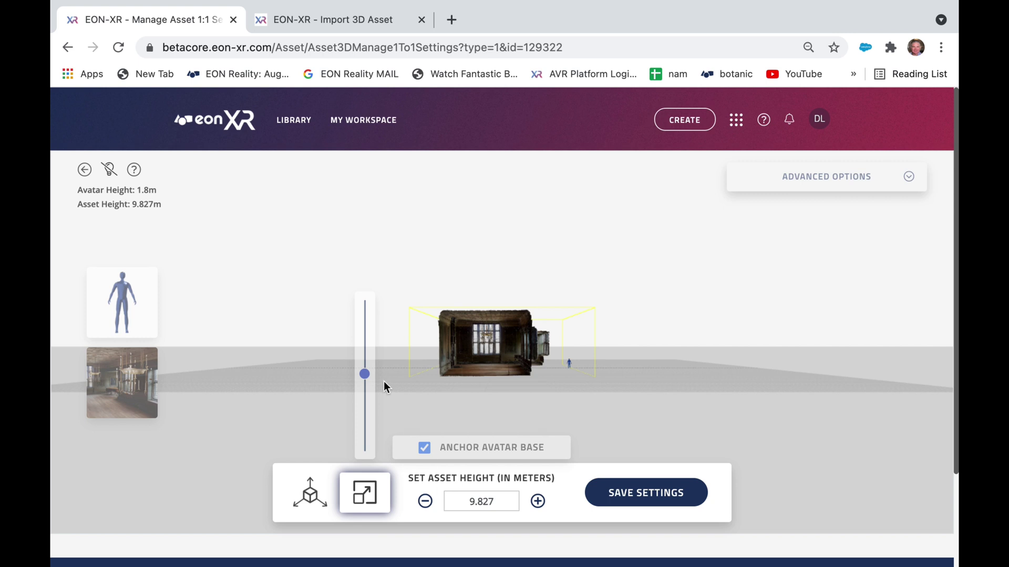
{"action": "left_click_drag", "start_coordinate": [365, 375], "coordinate": [372, 424]}
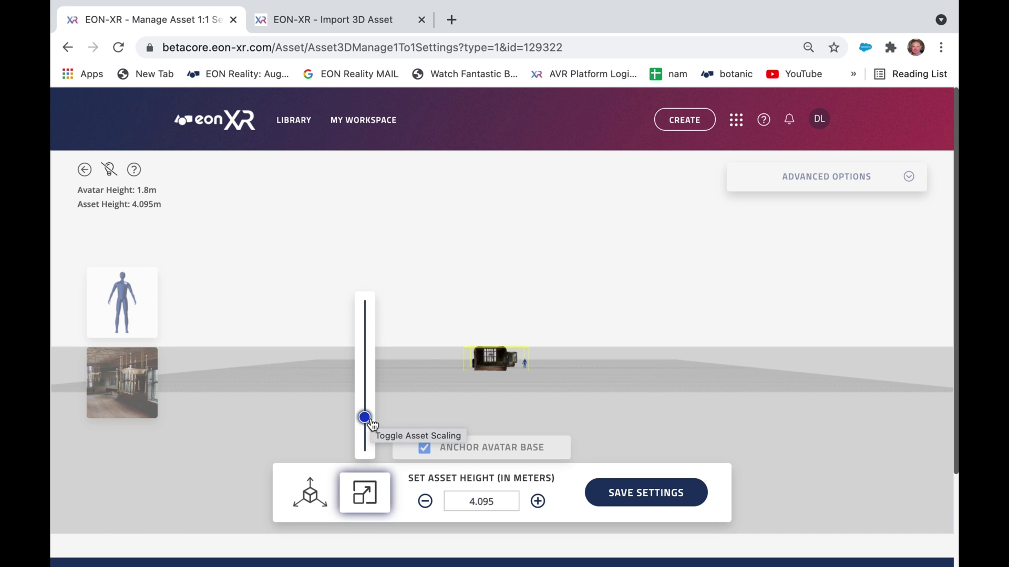
{"action": "left_click_drag", "start_coordinate": [371, 425], "coordinate": [372, 423]}
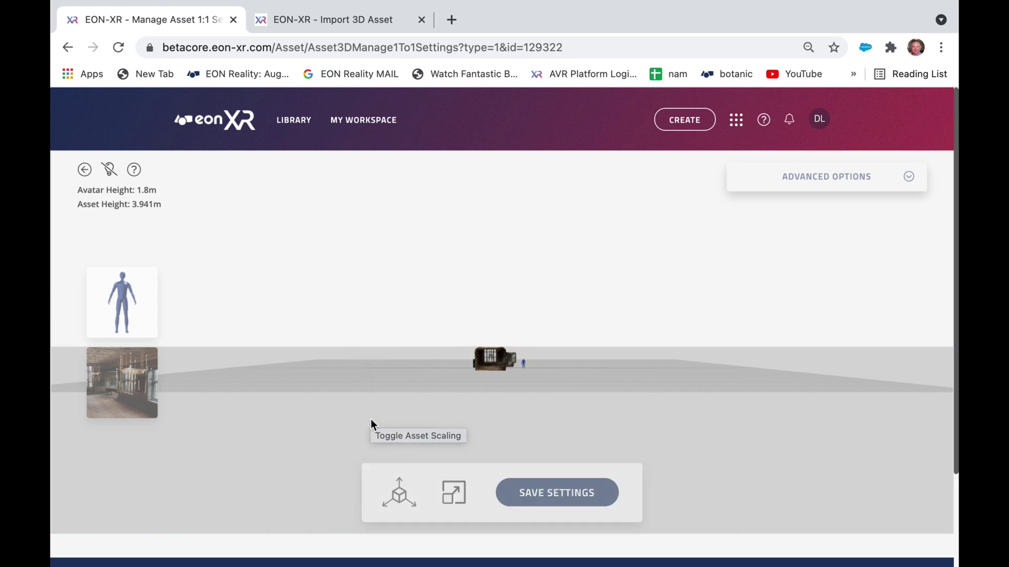
- Save the 1:1 scale, create a lesson, and start capitalising 'Charterhouse' in its title
{"action": "left_click", "coordinate": [558, 500]}
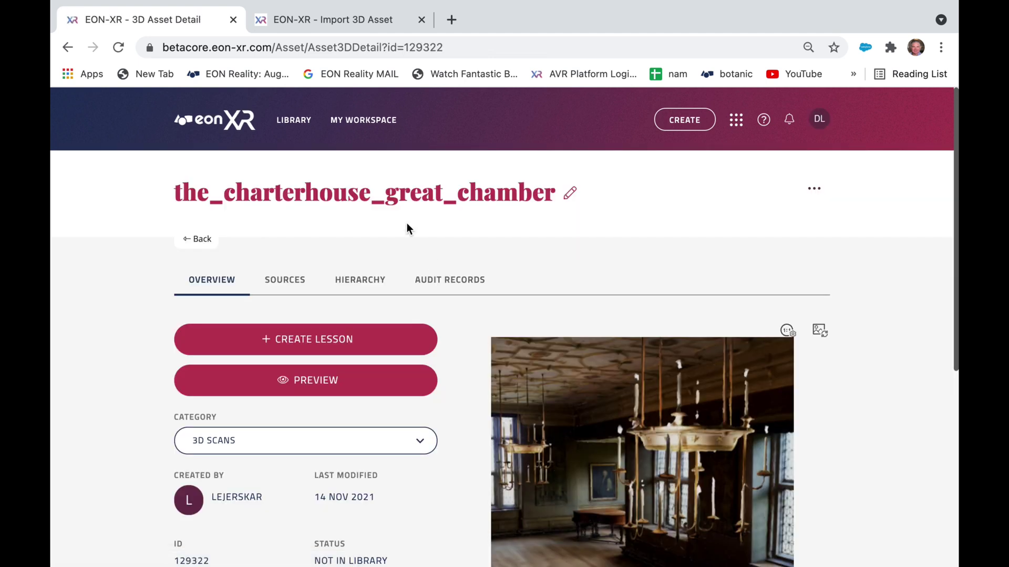
{"action": "left_click", "coordinate": [363, 341]}
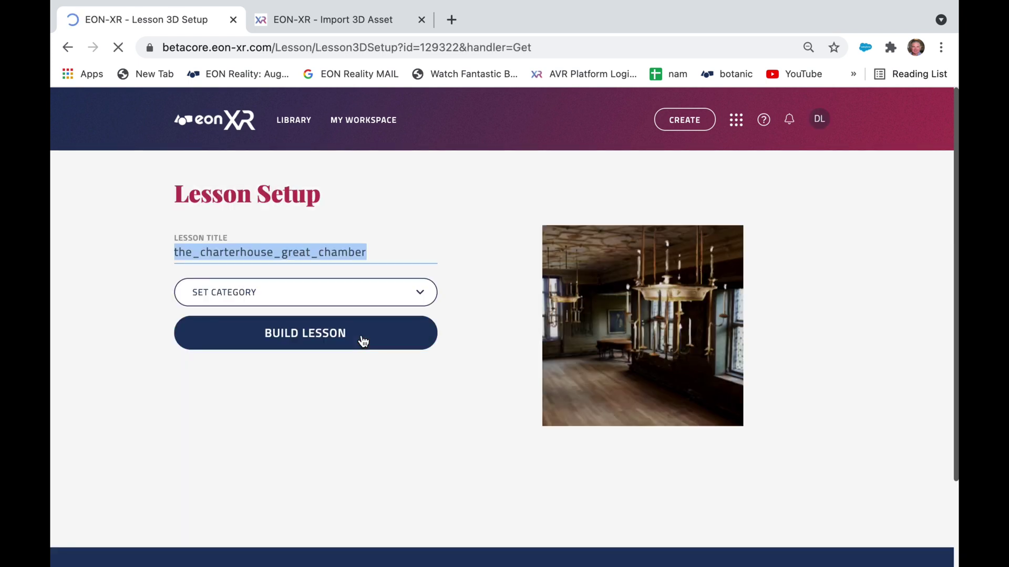
{"action": "left_click", "coordinate": [182, 254]}
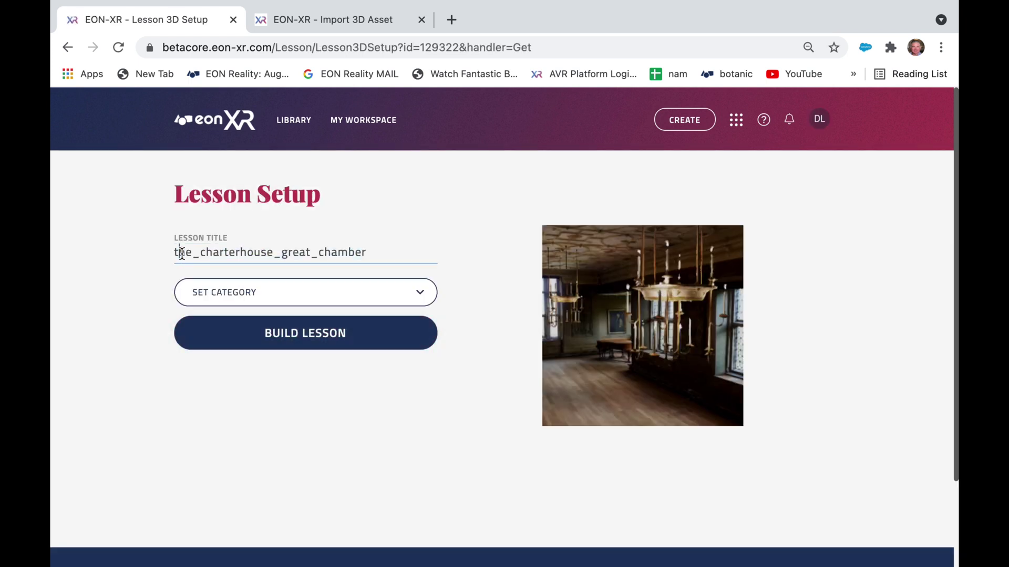
{"action": "key", "text": "BackSpace"}
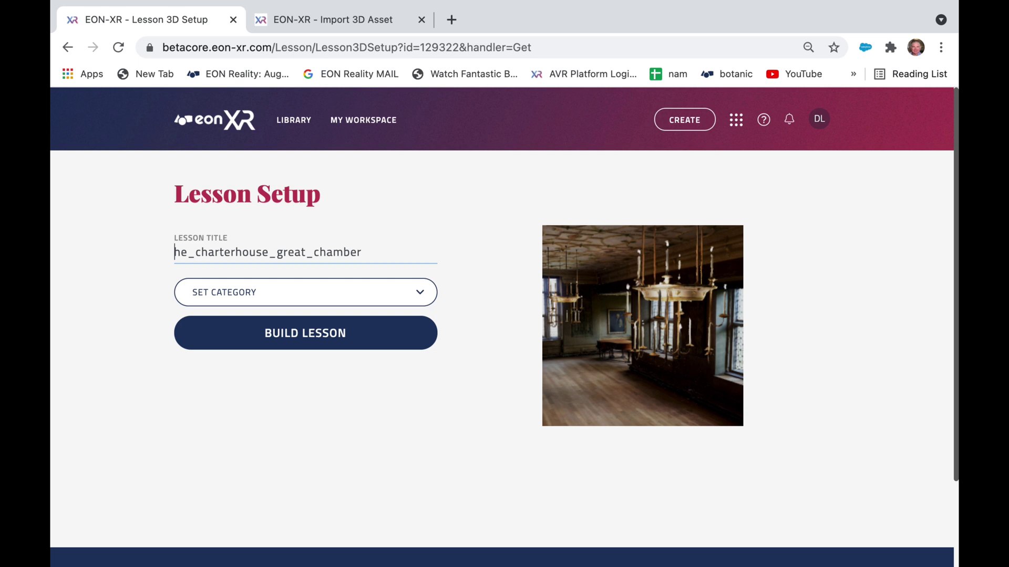
{"action": "type", "text": "R"}
{"action": "key", "text": "Right"}
{"action": "key", "text": "Right"}
{"action": "key", "text": "Right"}
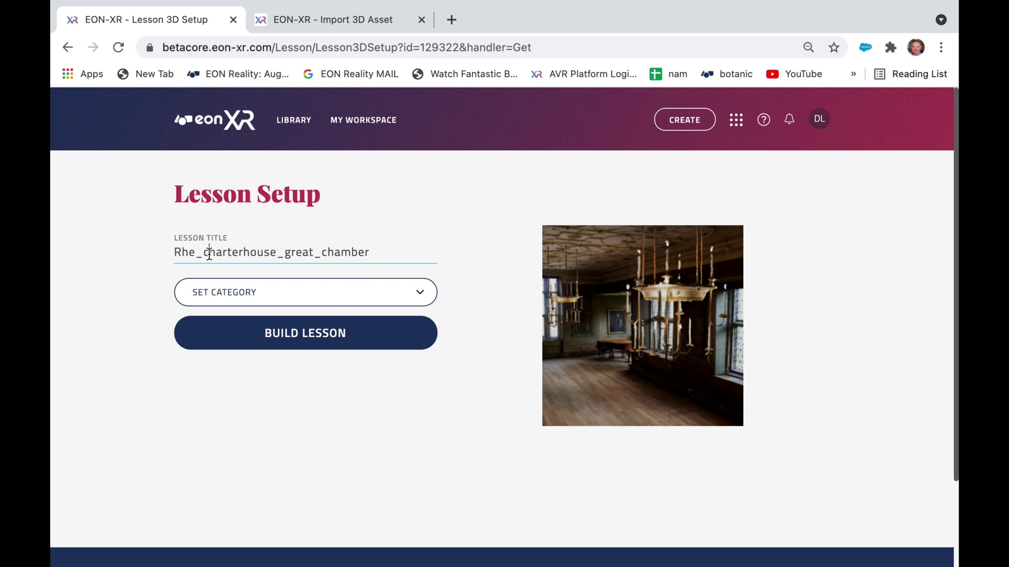
{"action": "key", "text": "BackSpace"}
{"action": "key", "text": "BackSpace"}
{"action": "type", "text": "C"}
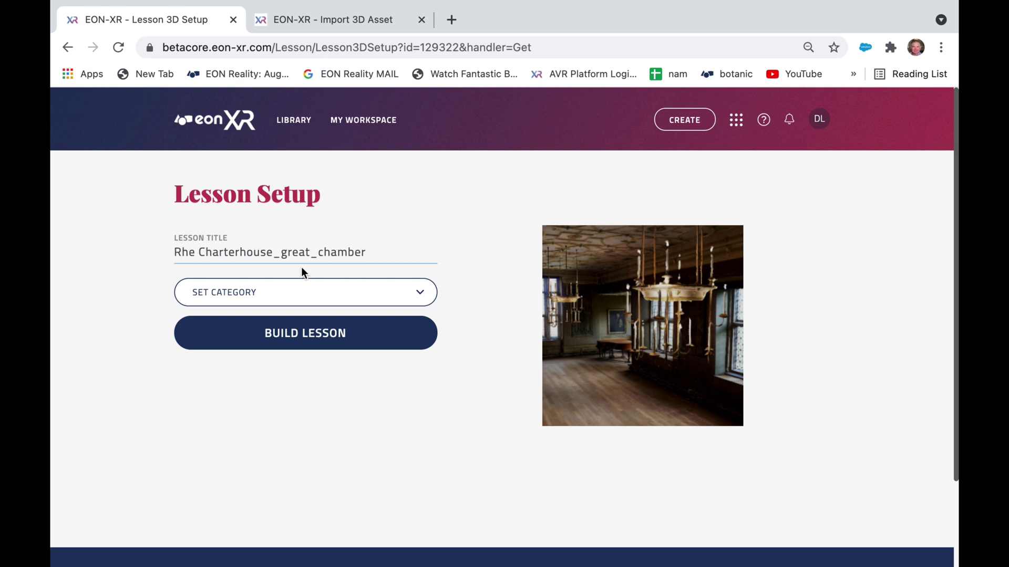
- Finish the lesson title as 'The Charterhouse Great Chamber United Kingdom'
{"action": "left_click", "coordinate": [290, 255]}
{"action": "key", "text": "BackSpace"}
{"action": "key", "text": "BackSpace"}
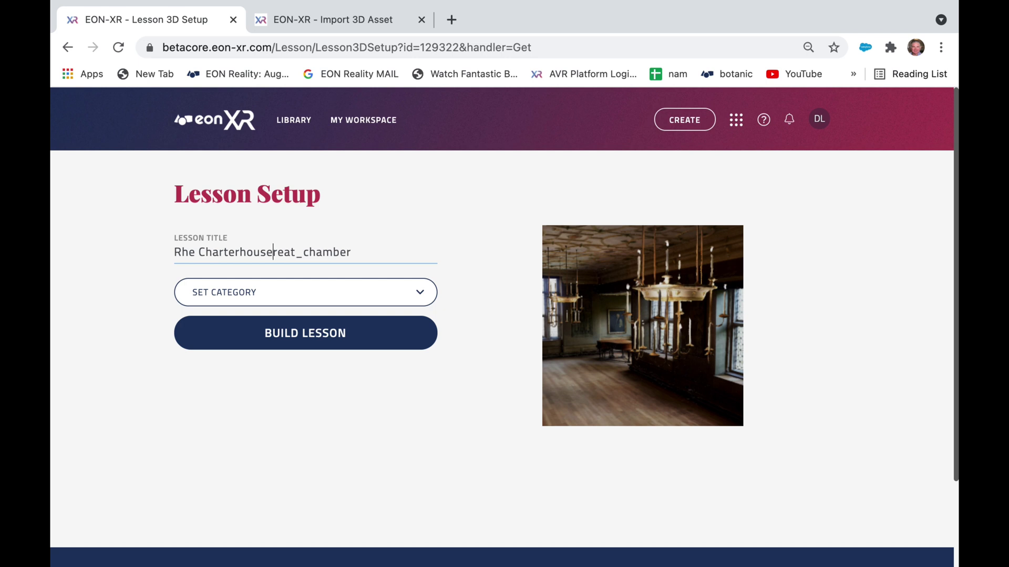
{"action": "type", "text": "G"}
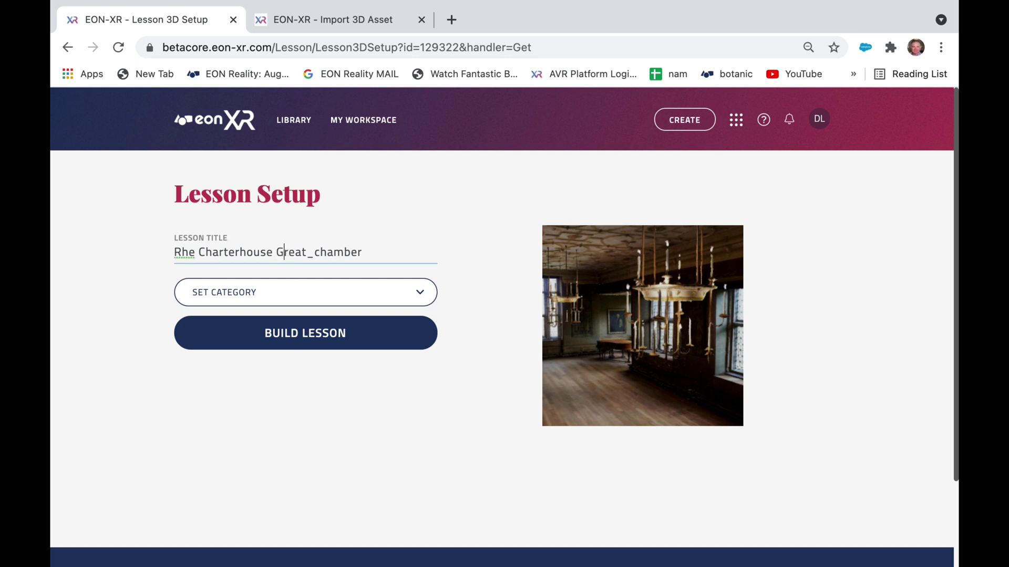
{"action": "left_click", "coordinate": [182, 253]}
{"action": "type", "text": "="}
{"action": "key", "text": "BackSpace"}
{"action": "key", "text": "BackSpace"}
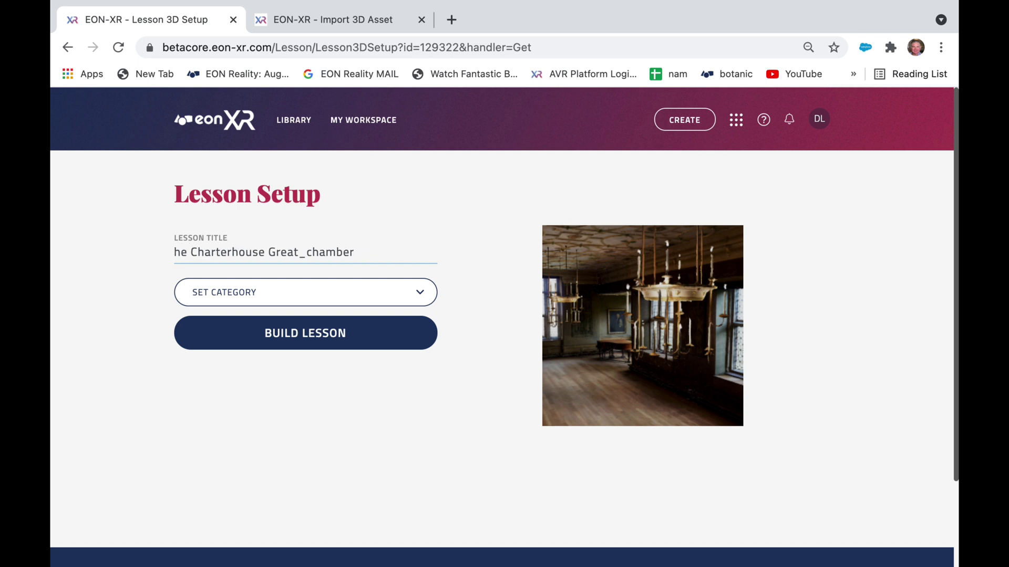
{"action": "type", "text": "T"}
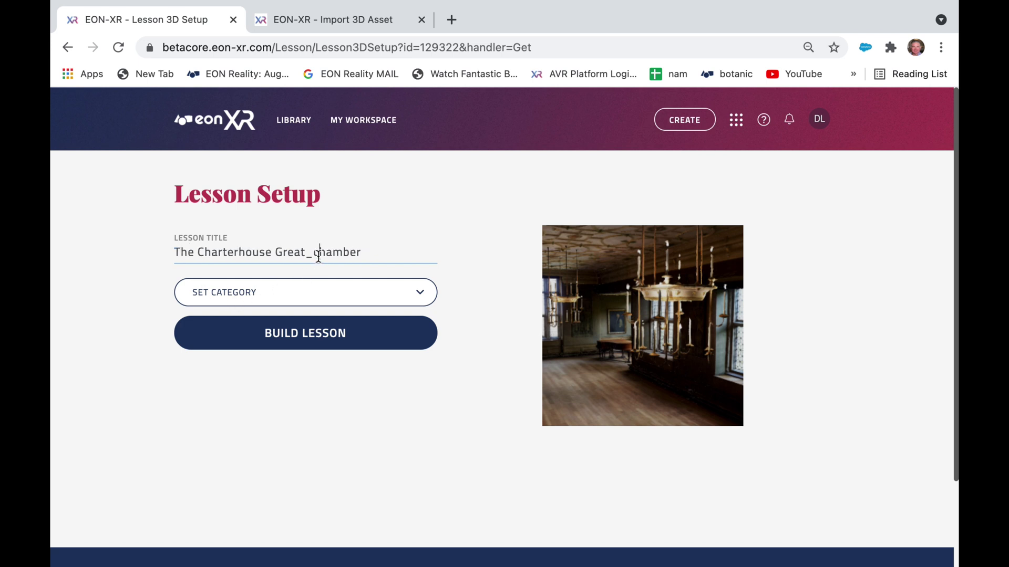
{"action": "left_click", "coordinate": [318, 255]}
{"action": "key", "text": "BackSpace"}
{"action": "key", "text": "Delete"}
{"action": "type", "text": "C"}
{"action": "left_click", "coordinate": [367, 251]}
{"action": "type", "text": "Uni"}
{"action": "type", "text": "ted Ki"}
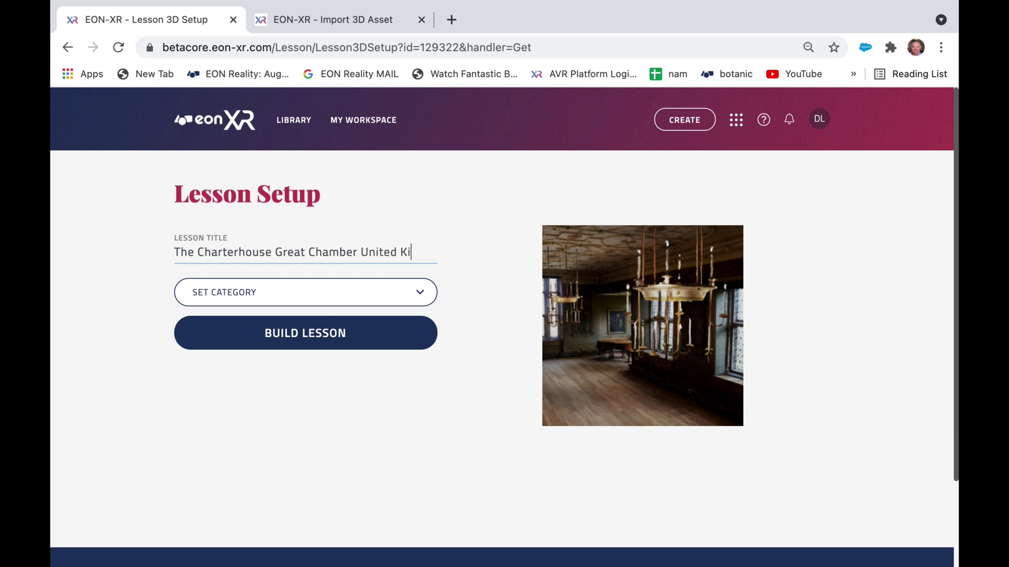
{"action": "type", "text": "ngd"}
{"action": "type", "text": "om"}
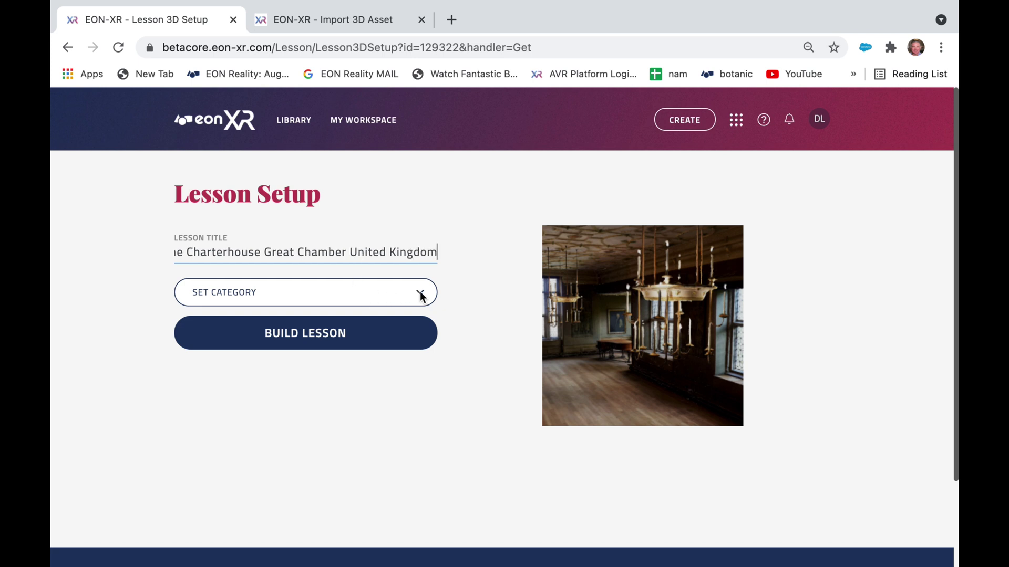
- Set the lesson category to ~Spatial Meeting and build the lesson
{"action": "left_click", "coordinate": [420, 292]}
{"action": "left_click", "coordinate": [394, 308]}
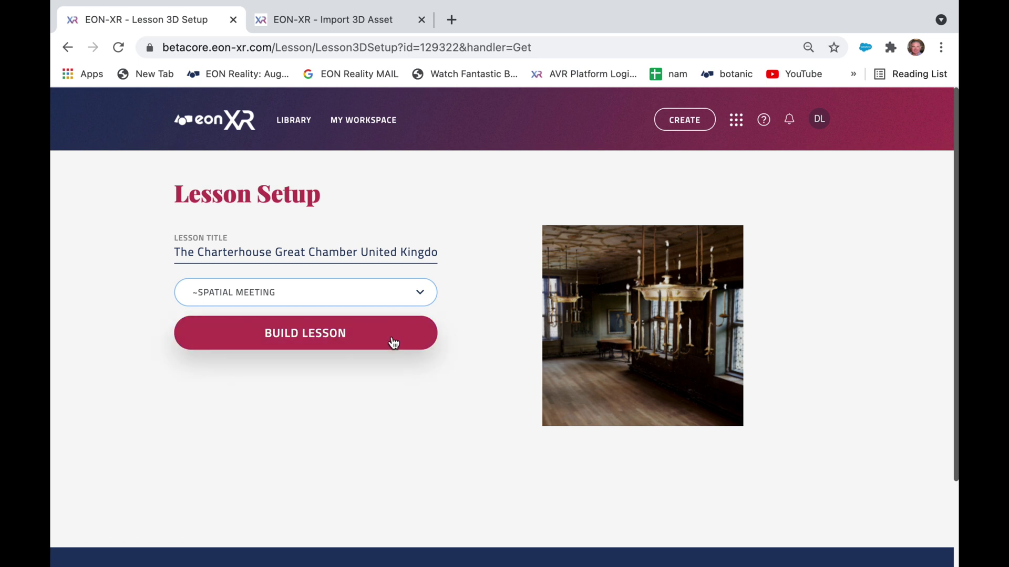
{"action": "left_click", "coordinate": [393, 343]}
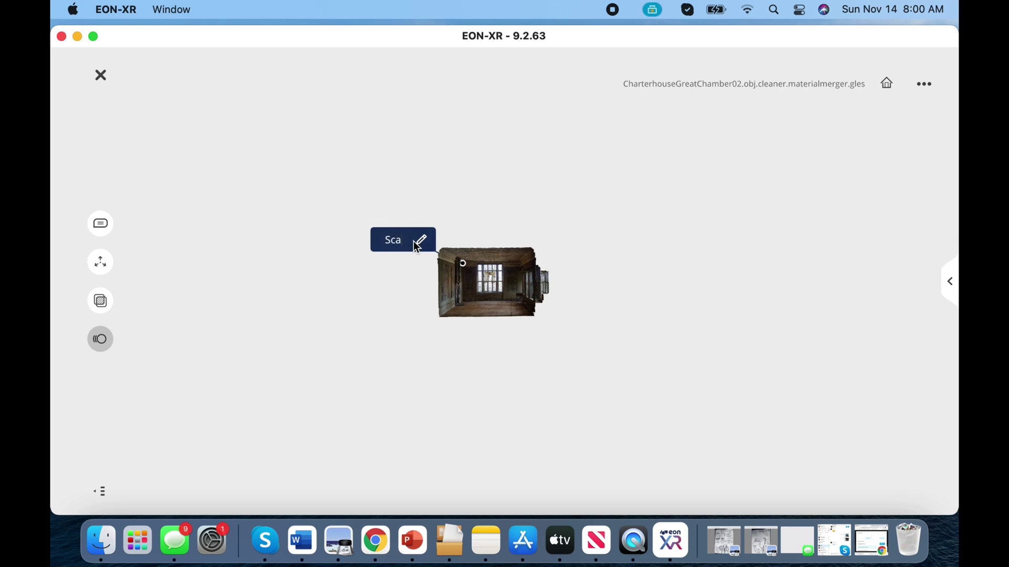
- Label the annotation 'Scanned Room UK', then exit the lesson editor
{"action": "type", "text": "nned Roo"}
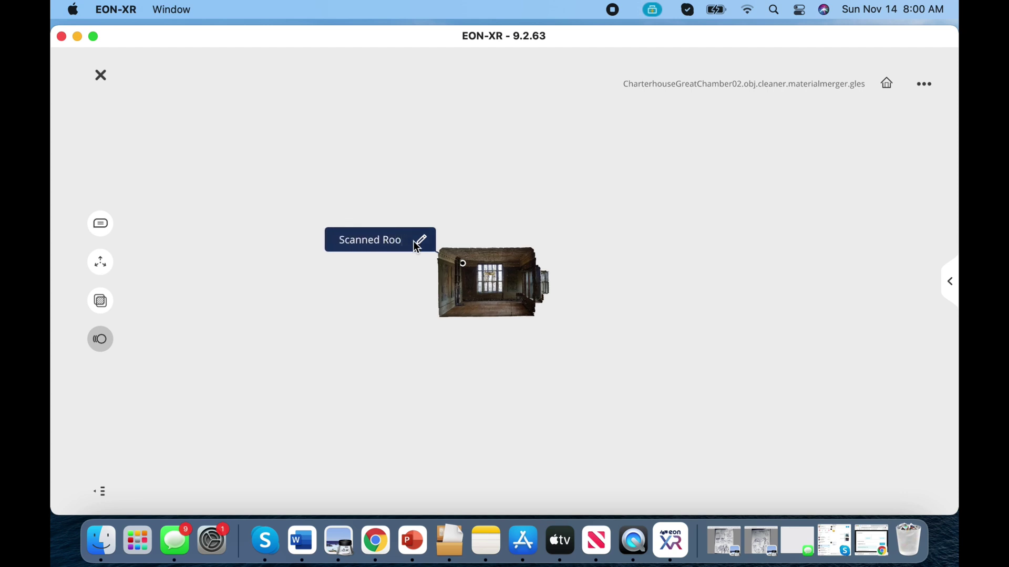
{"action": "type", "text": "m UK"}
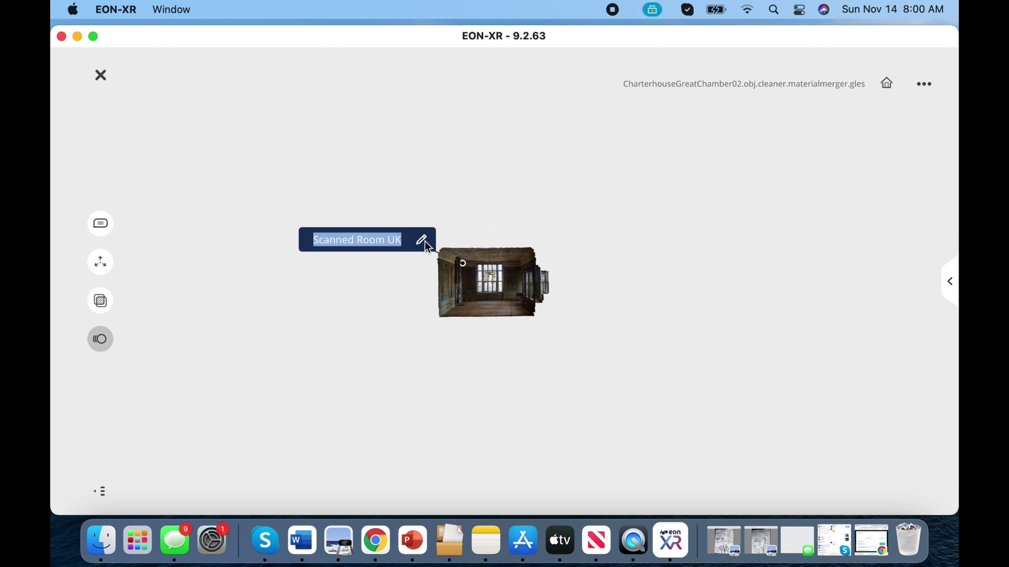
{"action": "left_click", "coordinate": [425, 241]}
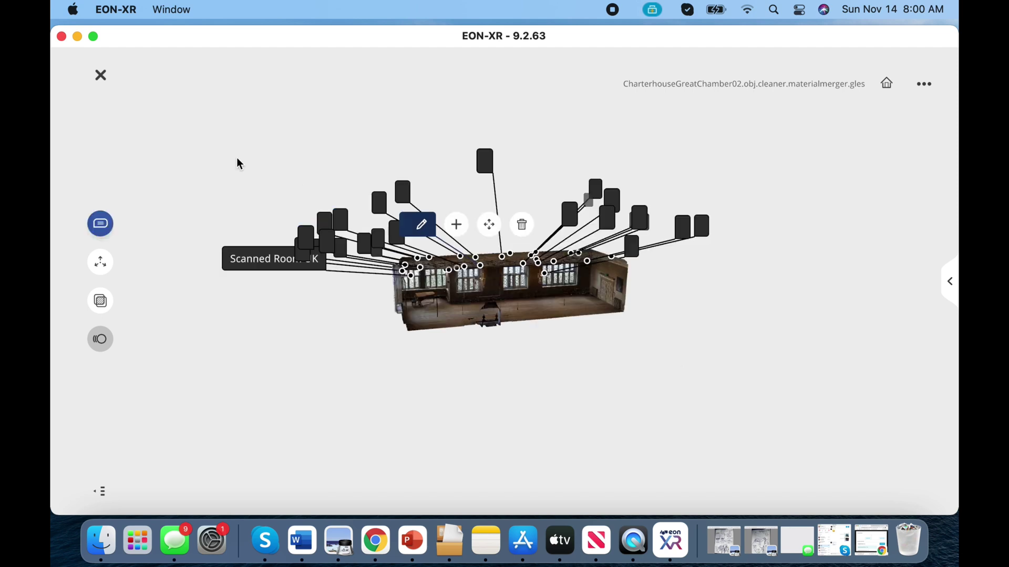
{"action": "left_click", "coordinate": [100, 76]}
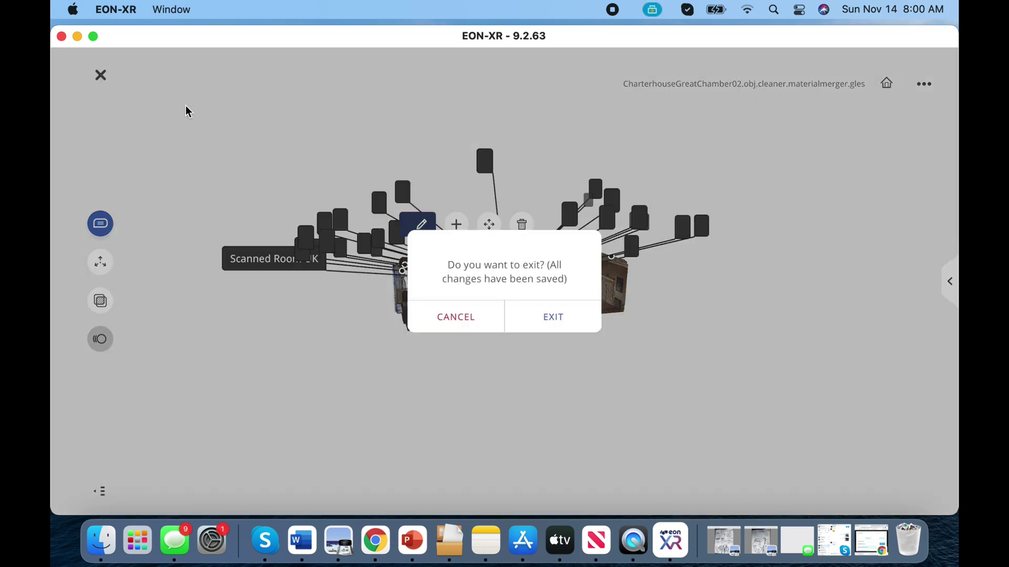
{"action": "left_click", "coordinate": [542, 327]}
- Submit The Charterhouse Great Chamber lesson to the lesson library with the comment '3D Scann'
{"action": "left_click", "coordinate": [383, 546]}
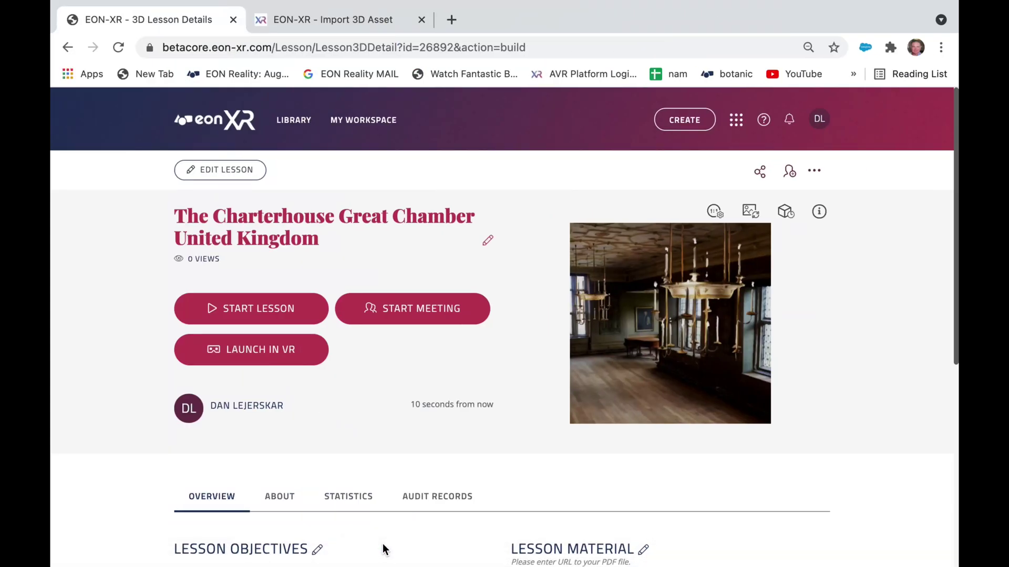
{"action": "left_click", "coordinate": [814, 175]}
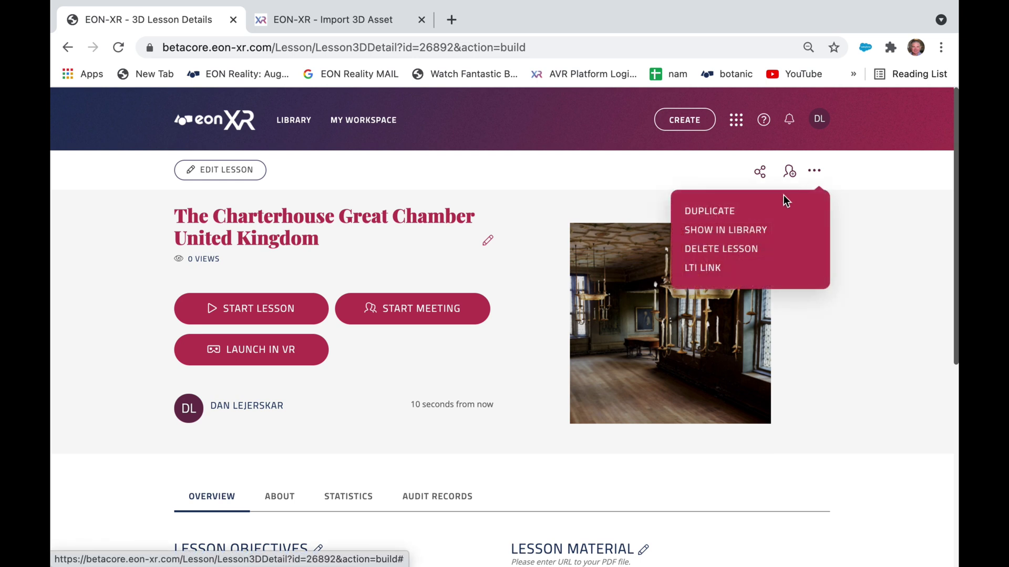
{"action": "left_click", "coordinate": [753, 235]}
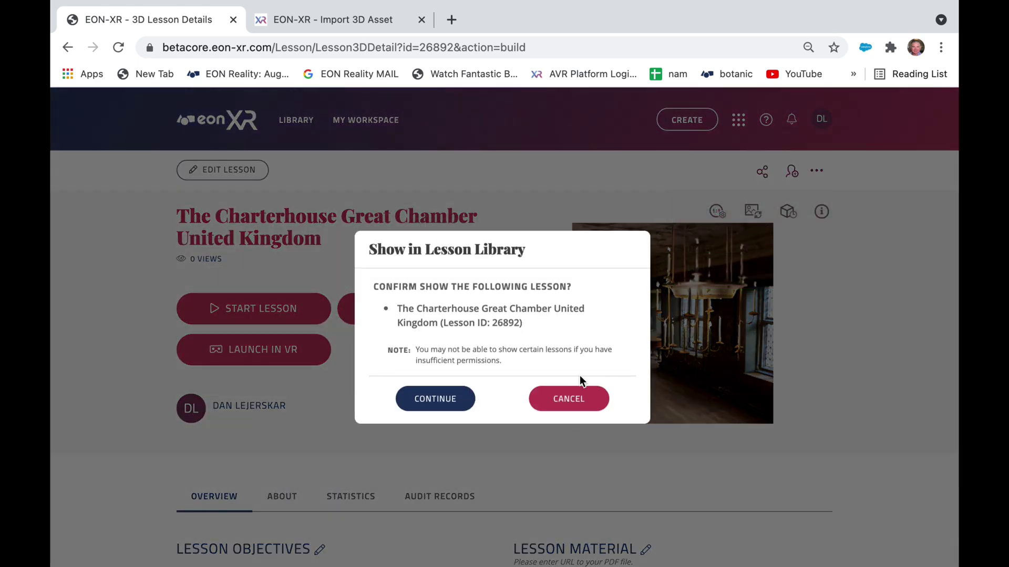
{"action": "left_click", "coordinate": [450, 402]}
{"action": "left_click", "coordinate": [398, 327]}
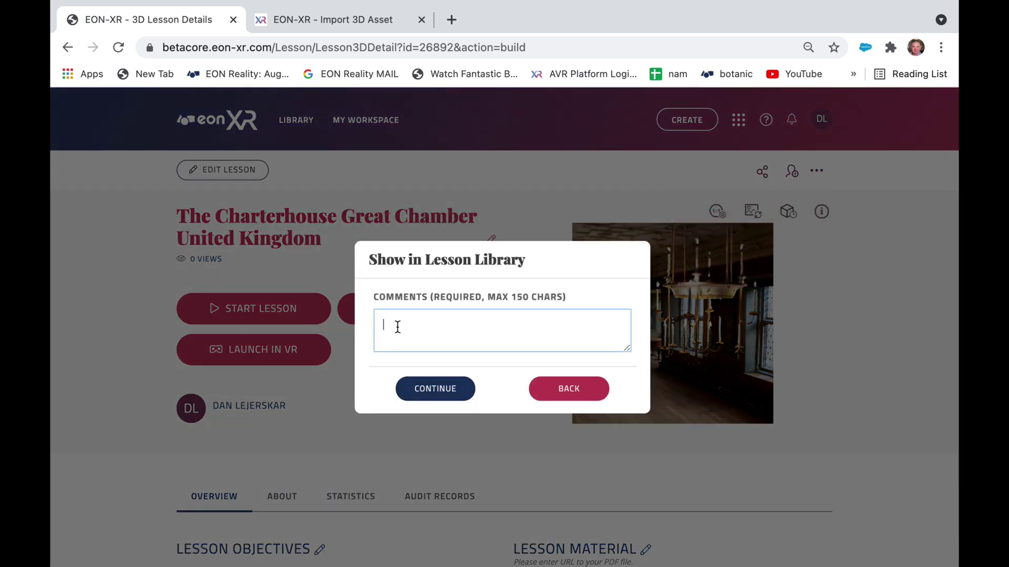
{"action": "type", "text": "3D"}
{"action": "type", "text": " Scann"}
{"action": "left_click", "coordinate": [418, 383]}
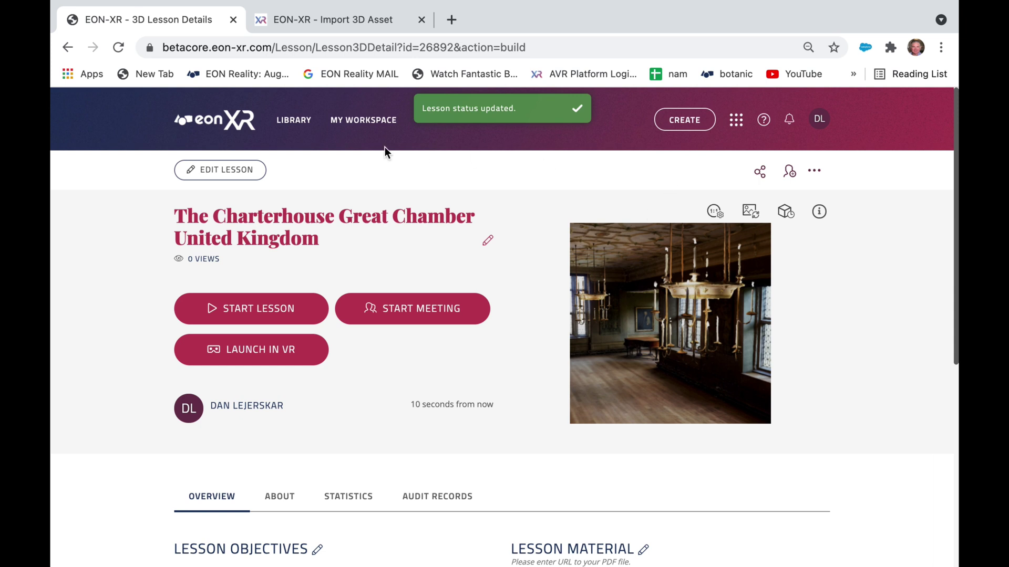
- Open My Workspace and set the lesson list to show 80 lessons per page
{"action": "left_click", "coordinate": [363, 125]}
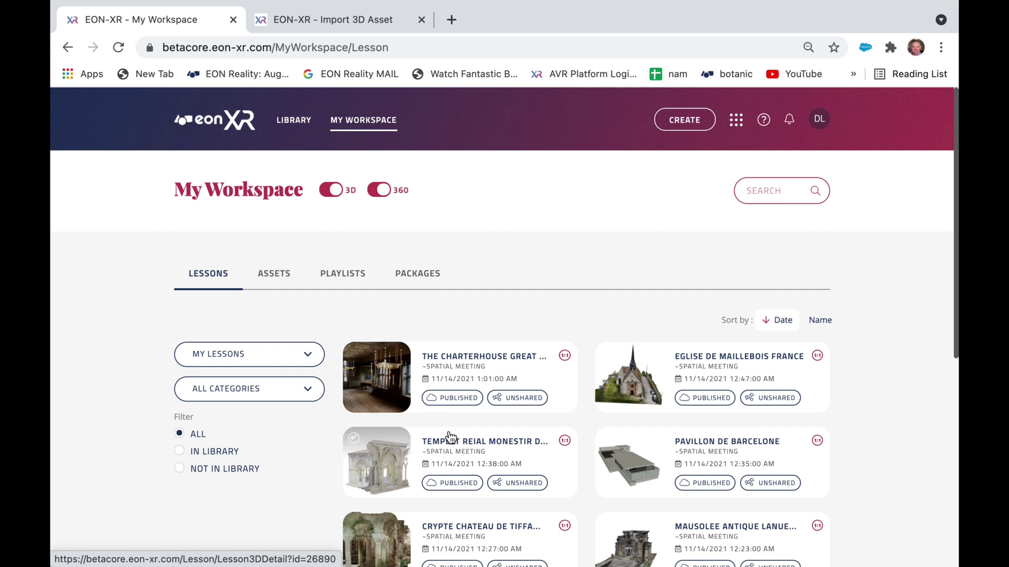
{"action": "scroll", "coordinate": [450, 437], "scroll_direction": "down", "scroll_amount": 2}
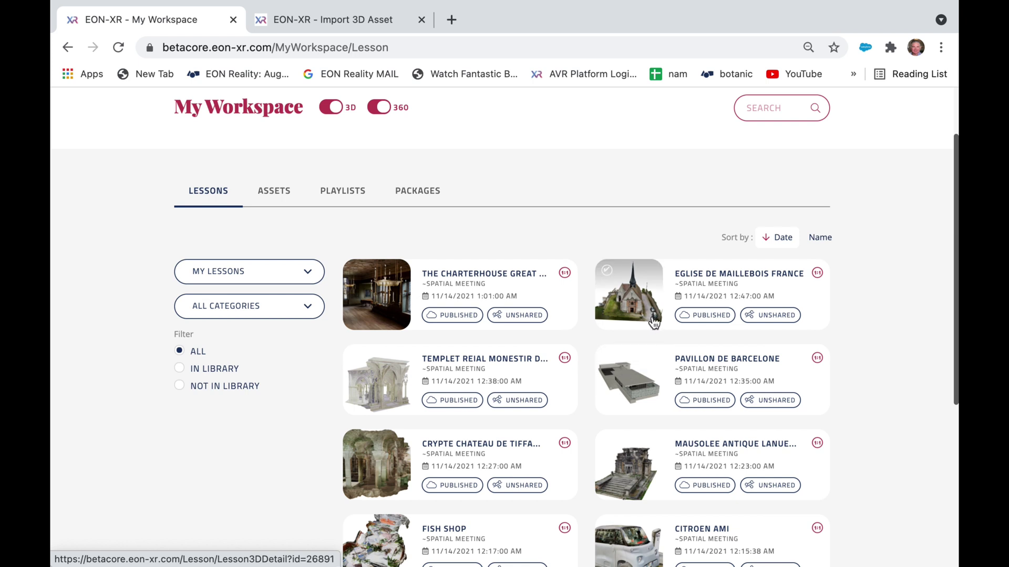
{"action": "scroll", "coordinate": [652, 329], "scroll_direction": "down", "scroll_amount": 2}
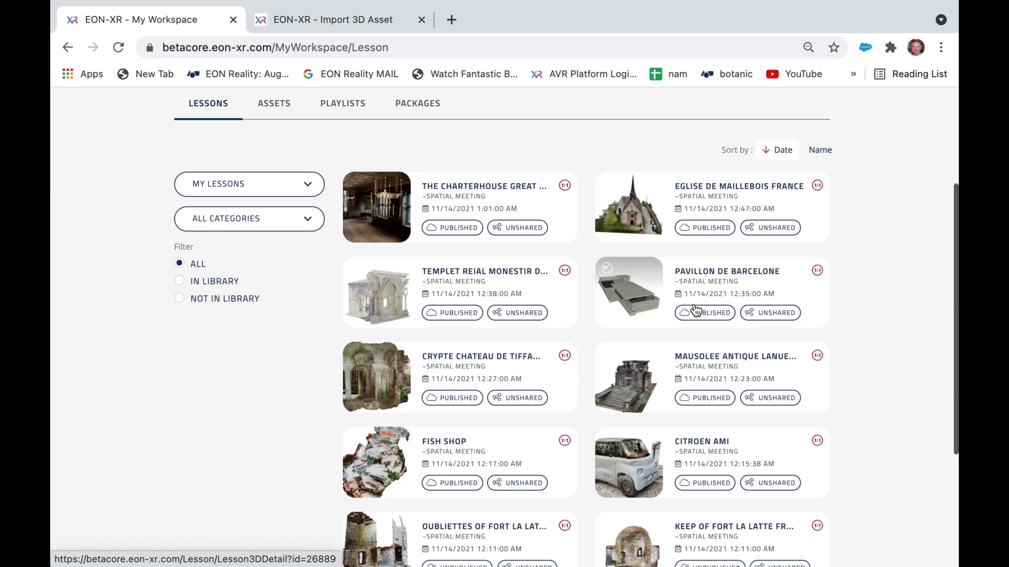
{"action": "scroll", "coordinate": [690, 326], "scroll_direction": "down", "scroll_amount": 2}
{"action": "scroll", "coordinate": [692, 327], "scroll_direction": "down", "scroll_amount": 2}
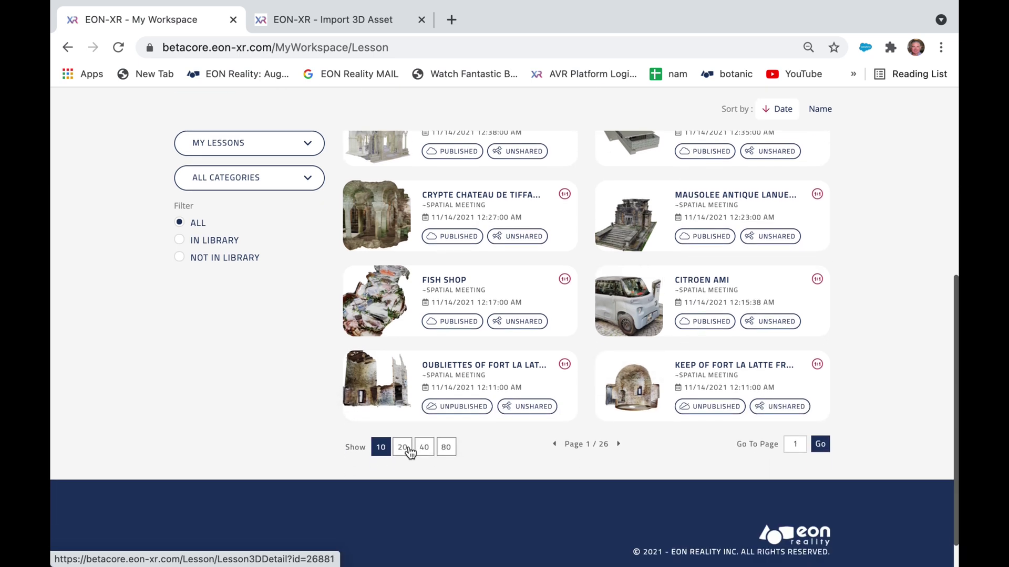
{"action": "left_click", "coordinate": [445, 449]}
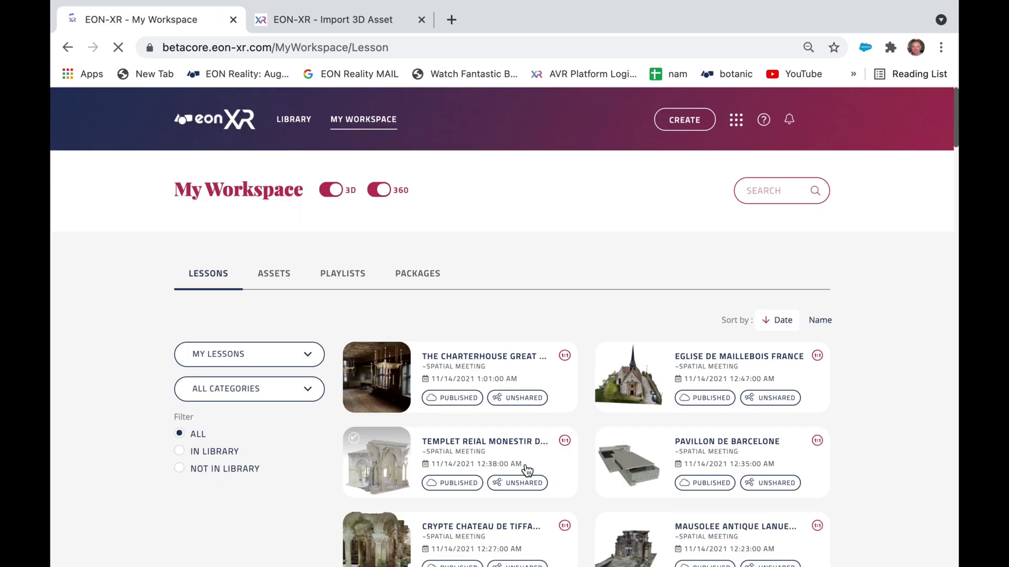
- Scroll down and back up through the workspace lesson cards
{"action": "scroll", "coordinate": [527, 471], "scroll_direction": "down", "scroll_amount": 2}
{"action": "scroll", "coordinate": [527, 470], "scroll_direction": "down", "scroll_amount": 2}
{"action": "scroll", "coordinate": [527, 470], "scroll_direction": "down", "scroll_amount": 2}
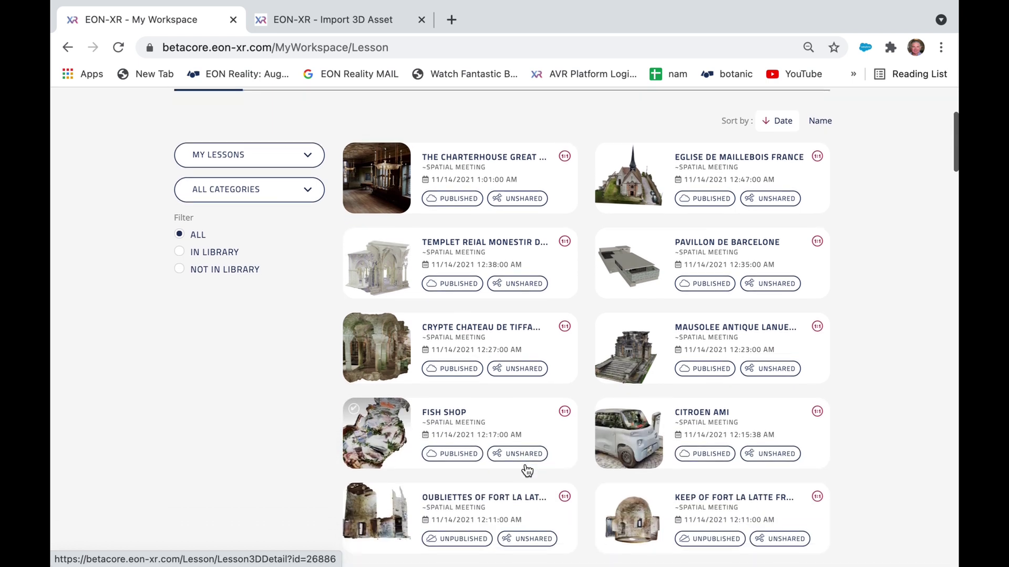
{"action": "scroll", "coordinate": [527, 470], "scroll_direction": "down", "scroll_amount": 1}
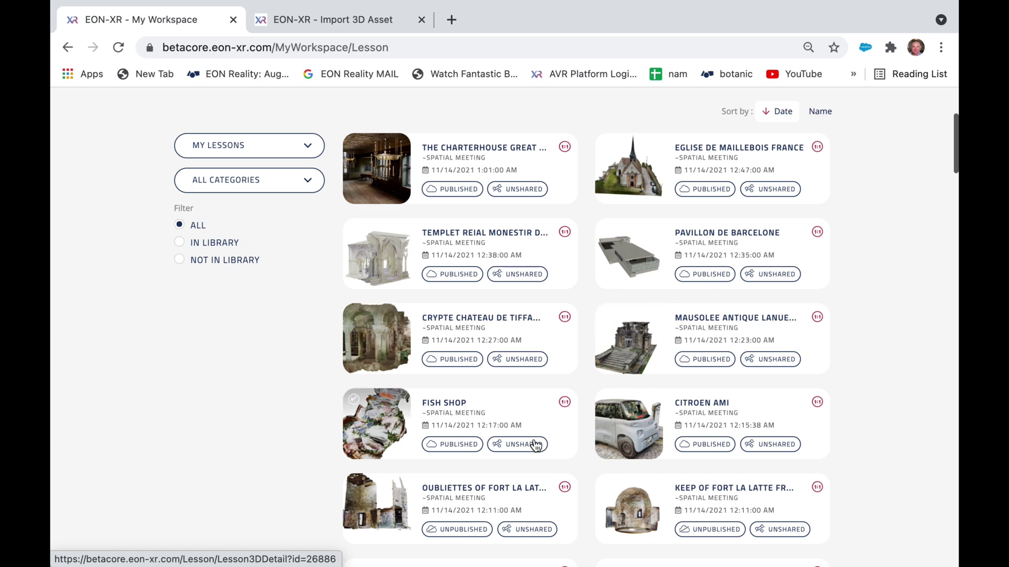
{"action": "scroll", "coordinate": [667, 444], "scroll_direction": "down", "scroll_amount": 1}
{"action": "scroll", "coordinate": [668, 442], "scroll_direction": "down", "scroll_amount": 2}
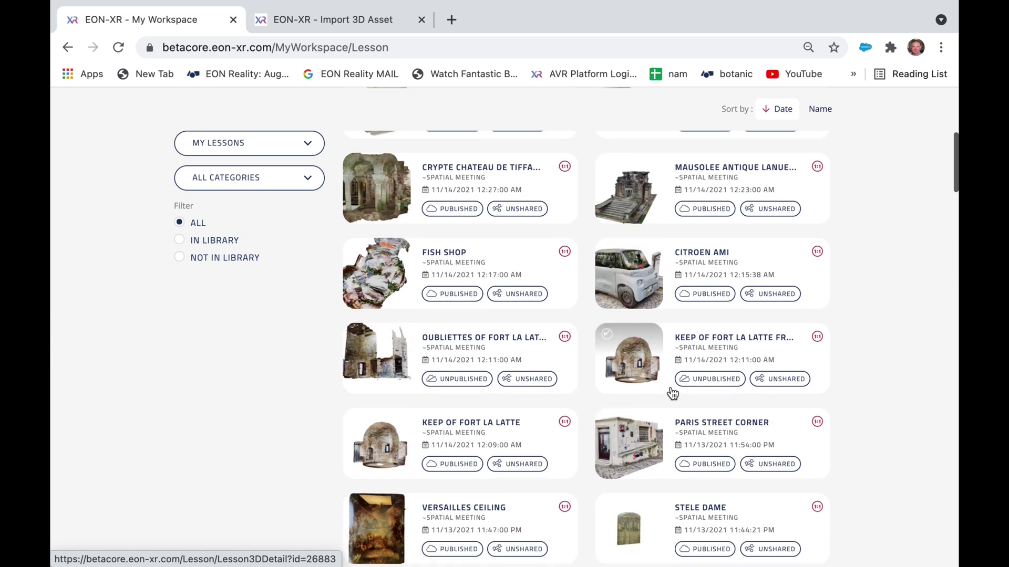
{"action": "scroll", "coordinate": [638, 467], "scroll_direction": "down", "scroll_amount": 4}
{"action": "scroll", "coordinate": [639, 469], "scroll_direction": "down", "scroll_amount": 2}
{"action": "scroll", "coordinate": [640, 470], "scroll_direction": "down", "scroll_amount": 6}
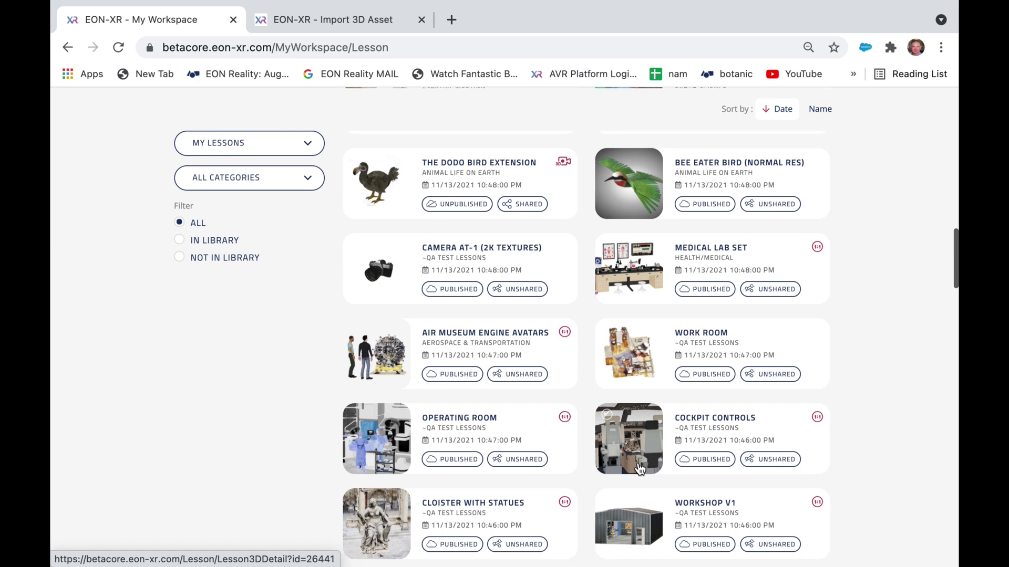
{"action": "scroll", "coordinate": [639, 469], "scroll_direction": "up", "scroll_amount": 2}
{"action": "scroll", "coordinate": [639, 467], "scroll_direction": "up", "scroll_amount": 3}
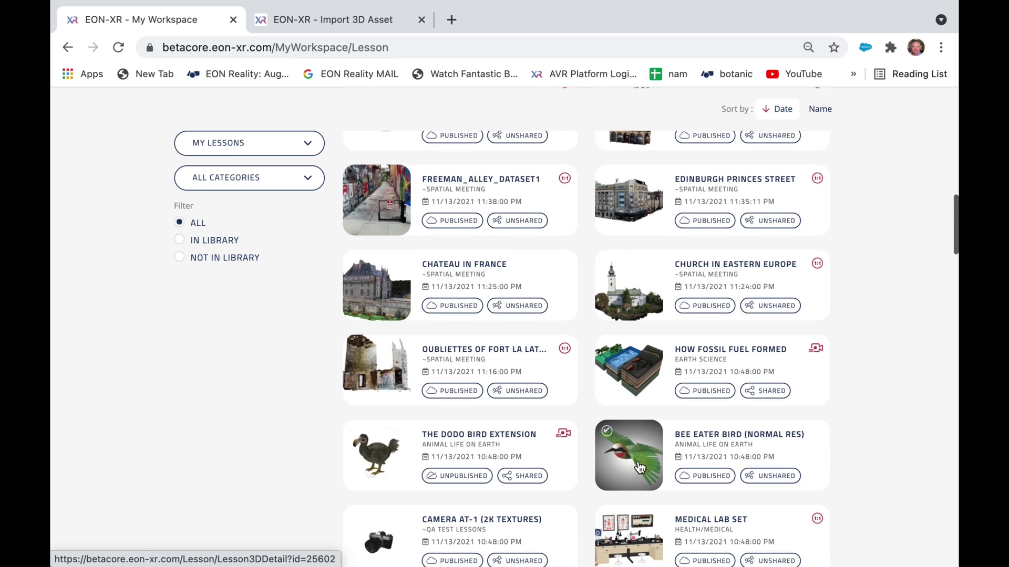
{"action": "scroll", "coordinate": [640, 467], "scroll_direction": "up", "scroll_amount": 2}
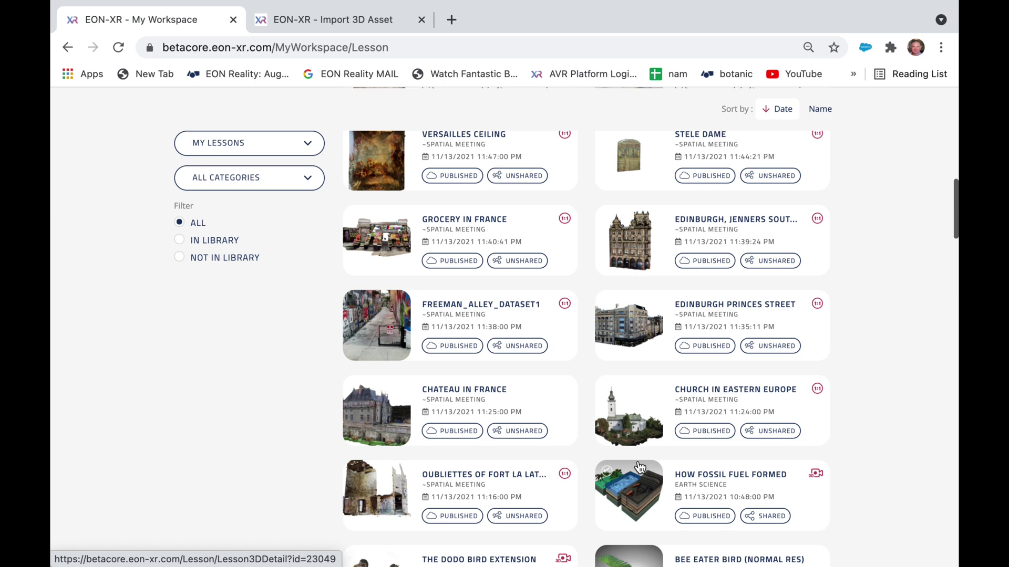
{"action": "scroll", "coordinate": [639, 470], "scroll_direction": "up", "scroll_amount": 3}
{"action": "scroll", "coordinate": [639, 468], "scroll_direction": "up", "scroll_amount": 3}
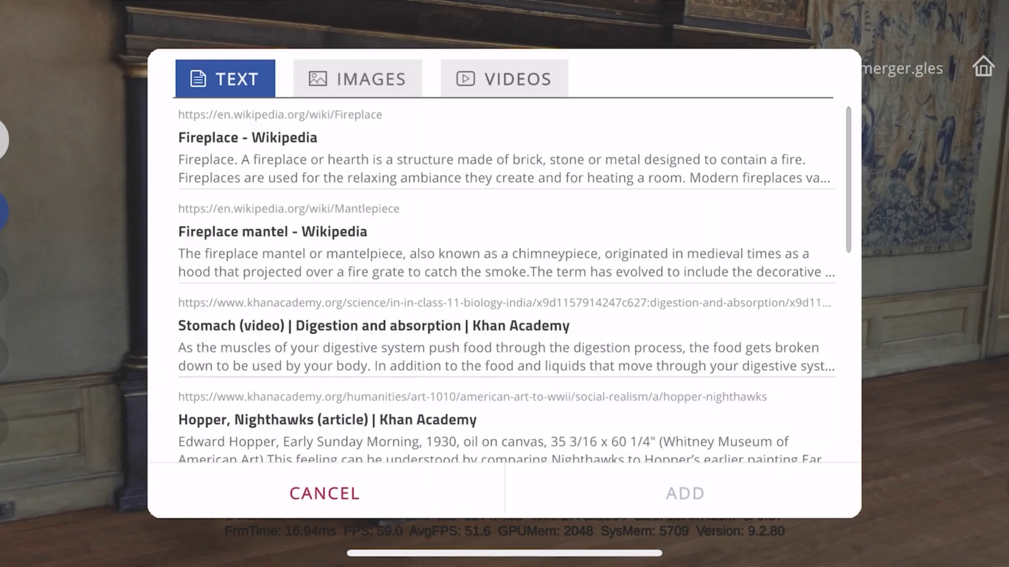
- Add the suggested Relaxing Fireplace (10 HOURS) video to the hearth's Fireplace annotation
{"action": "left_click", "coordinate": [504, 79]}
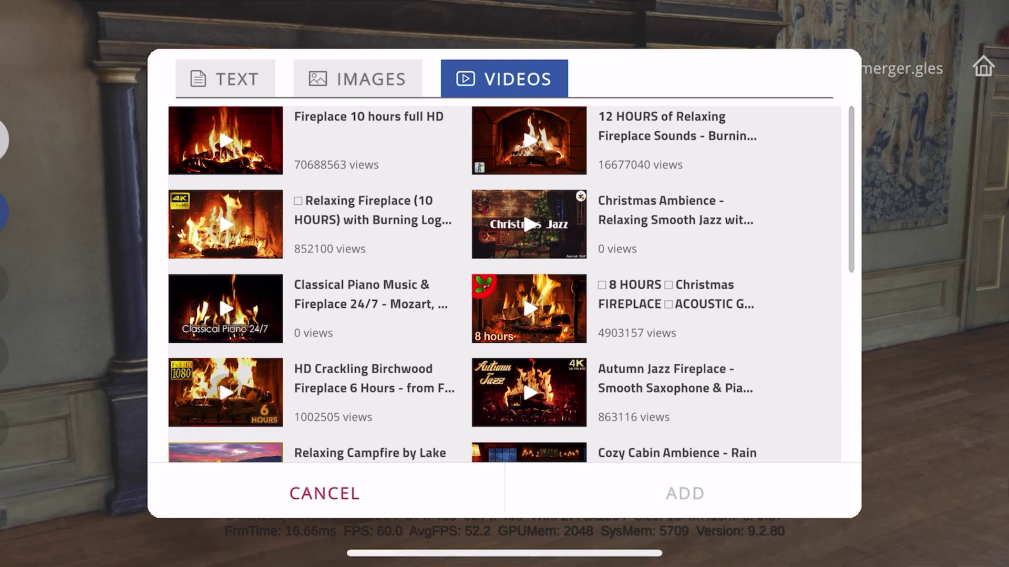
{"action": "left_click", "coordinate": [368, 223]}
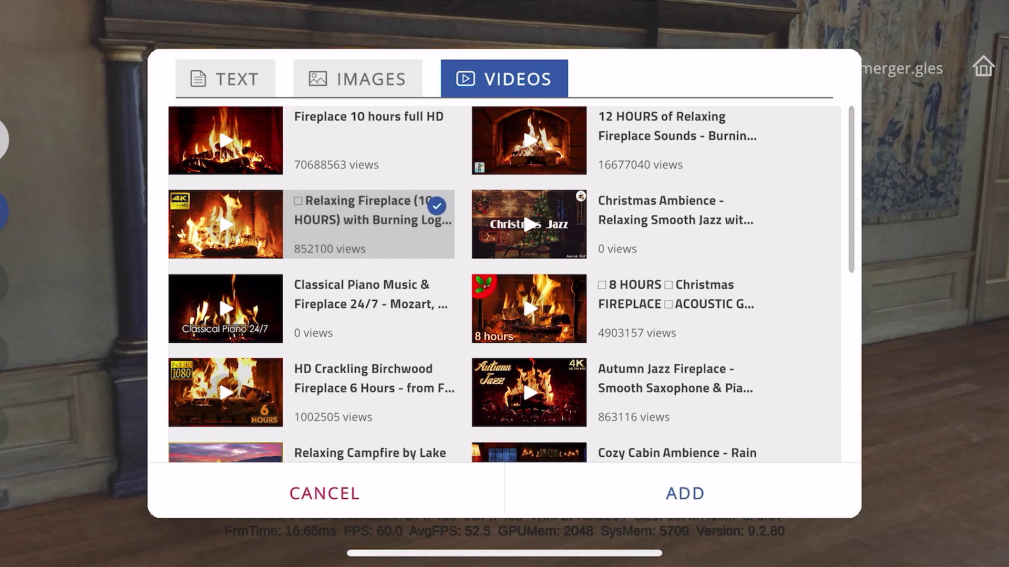
{"action": "left_click", "coordinate": [685, 493]}
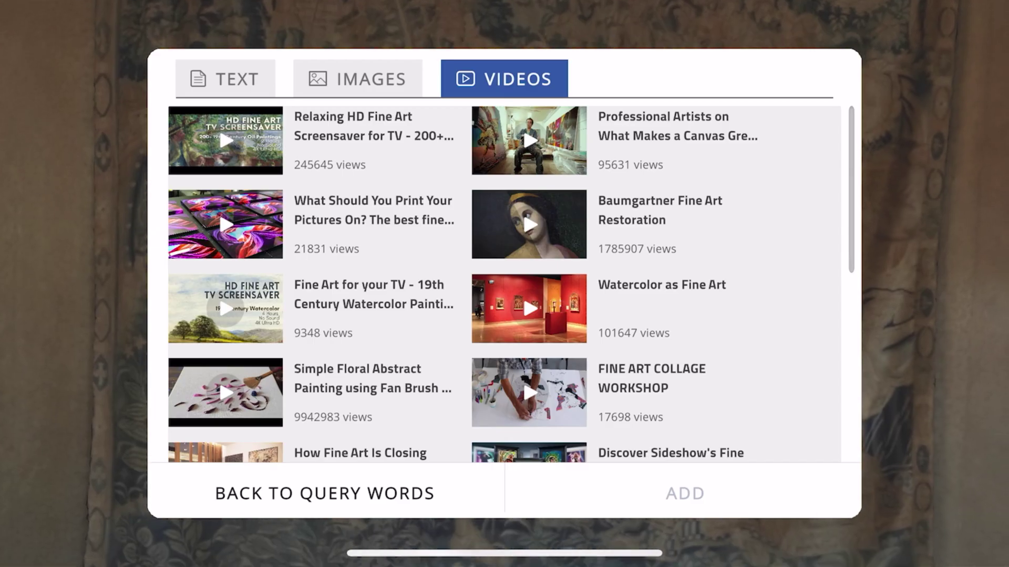
- Add the professional artists' canvases video to the tapestry and play the Goblin video
{"action": "left_click", "coordinate": [529, 141]}
{"action": "left_click", "coordinate": [685, 493]}
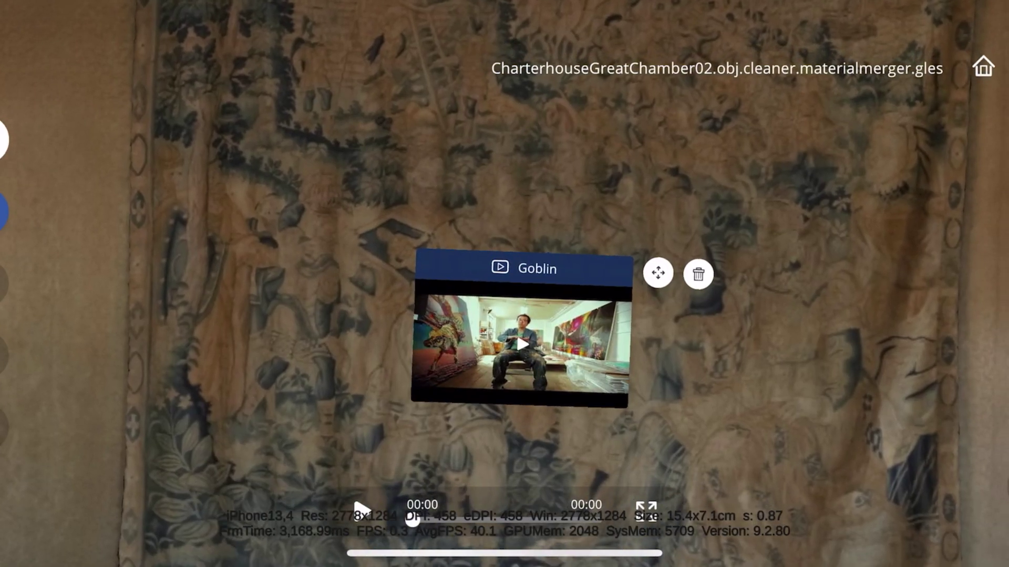
{"action": "left_click", "coordinate": [521, 344]}
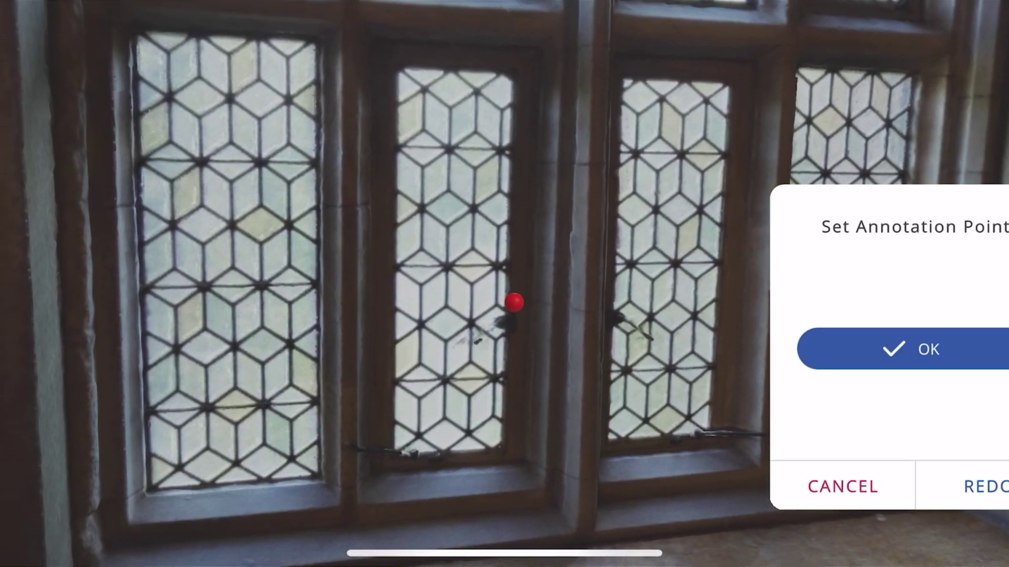
- Place the Windows annotation on the leaded window, tag Stained Glass Windows, and scrub its video to 04:01
{"action": "left_click", "coordinate": [902, 349]}
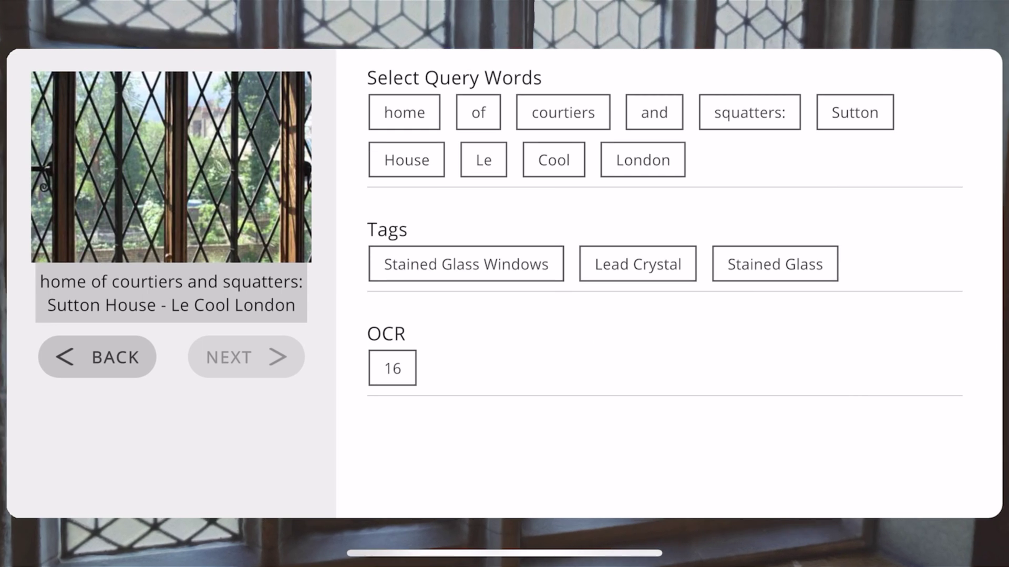
{"action": "left_click", "coordinate": [466, 264]}
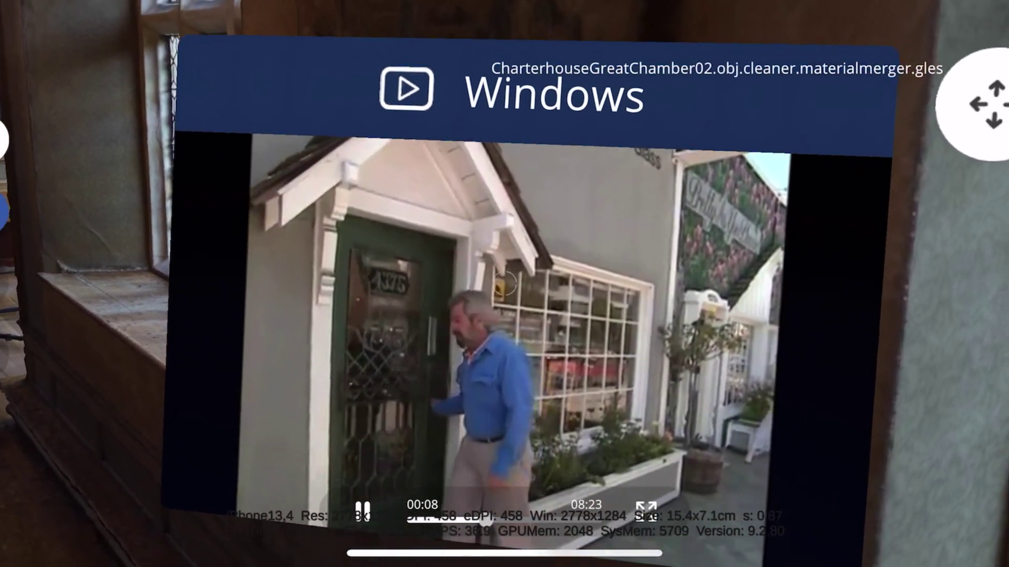
{"action": "left_click", "coordinate": [501, 520]}
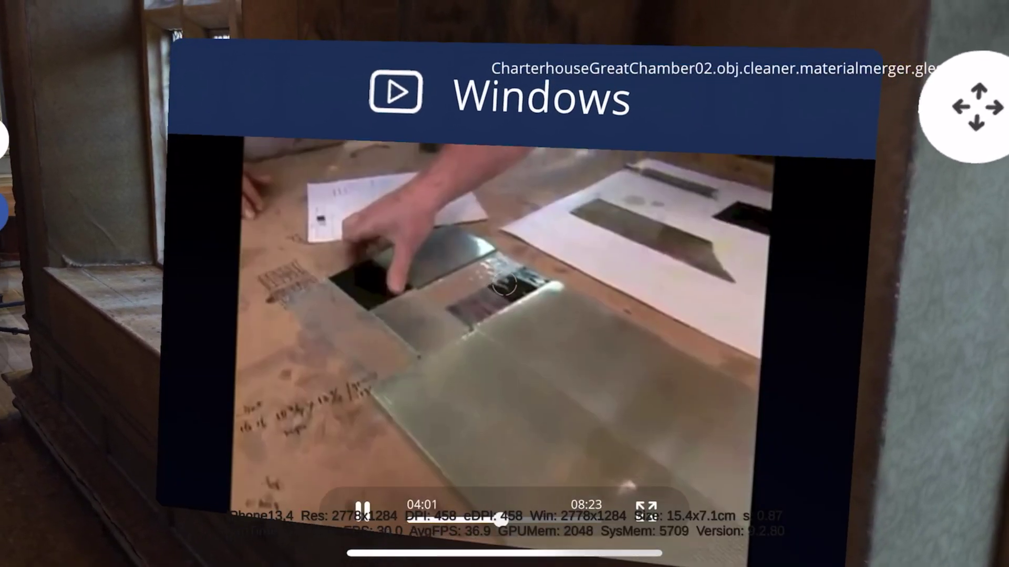